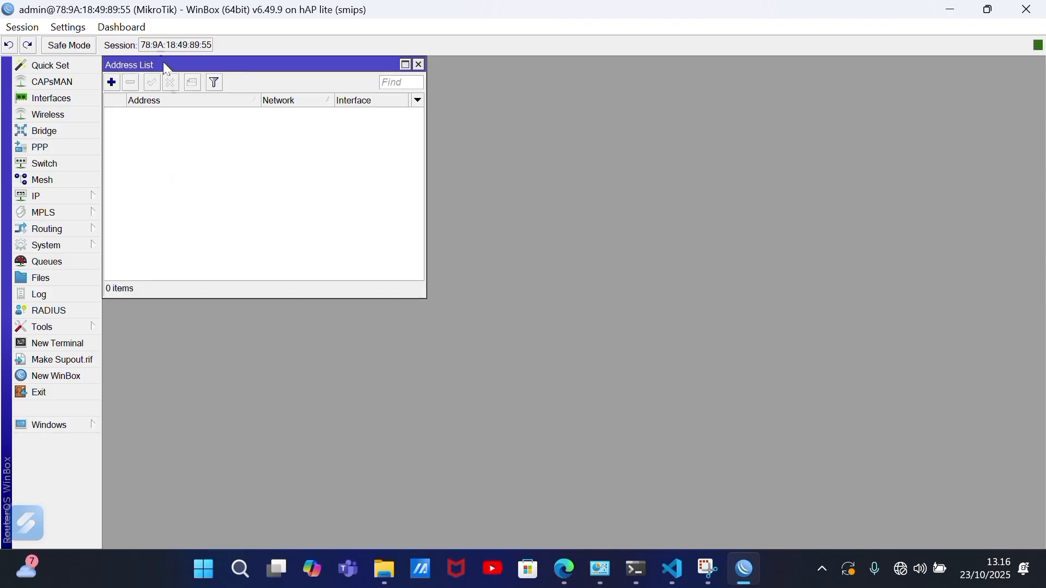
Step: Add the IP address 192.168.120.6 on the ether1 interface
left_click(112, 85)
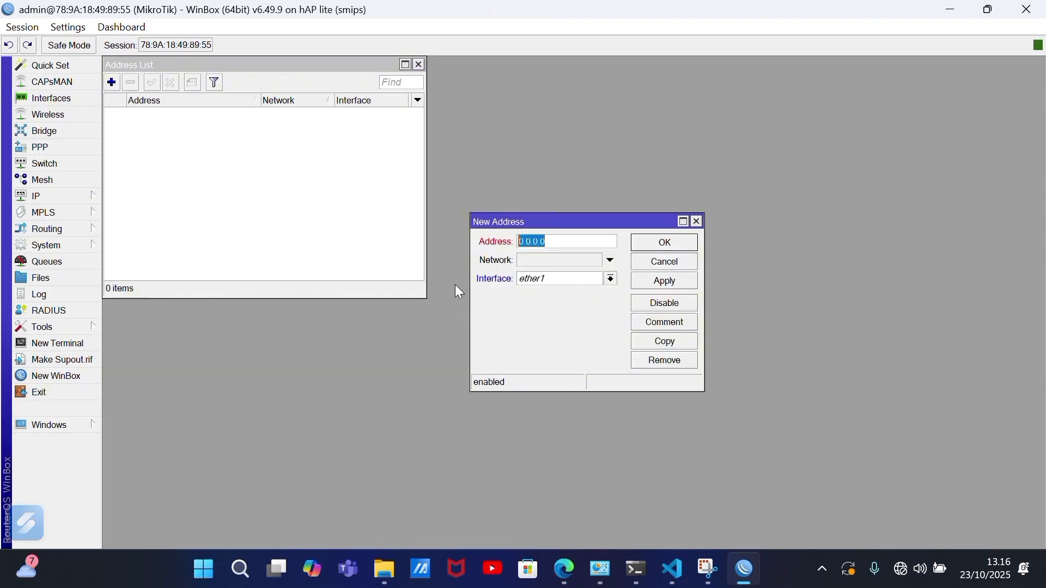
type("192.1")
type("68")
type(".120")
type(".")
type("19")
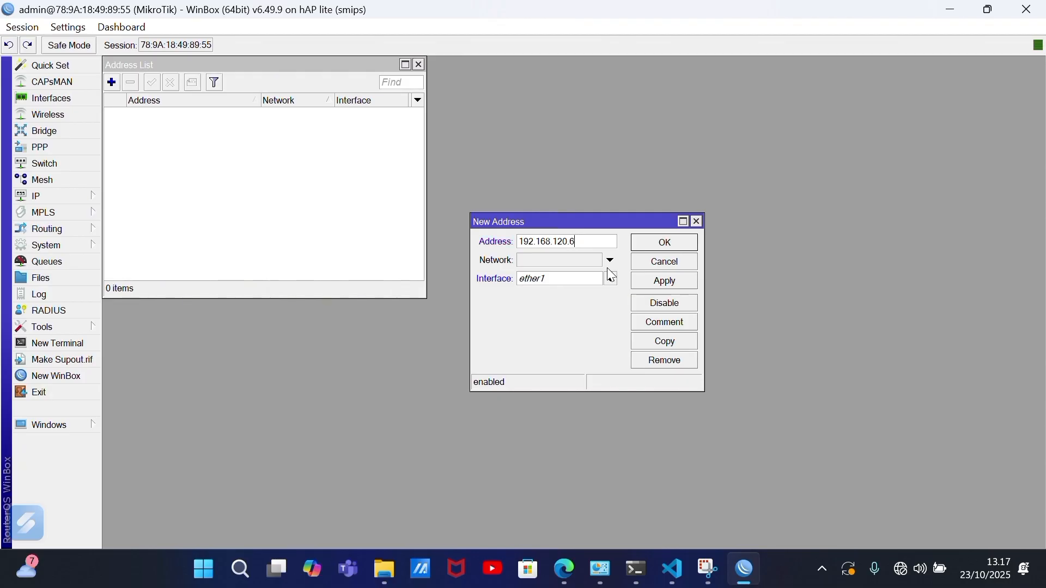
left_click(673, 287)
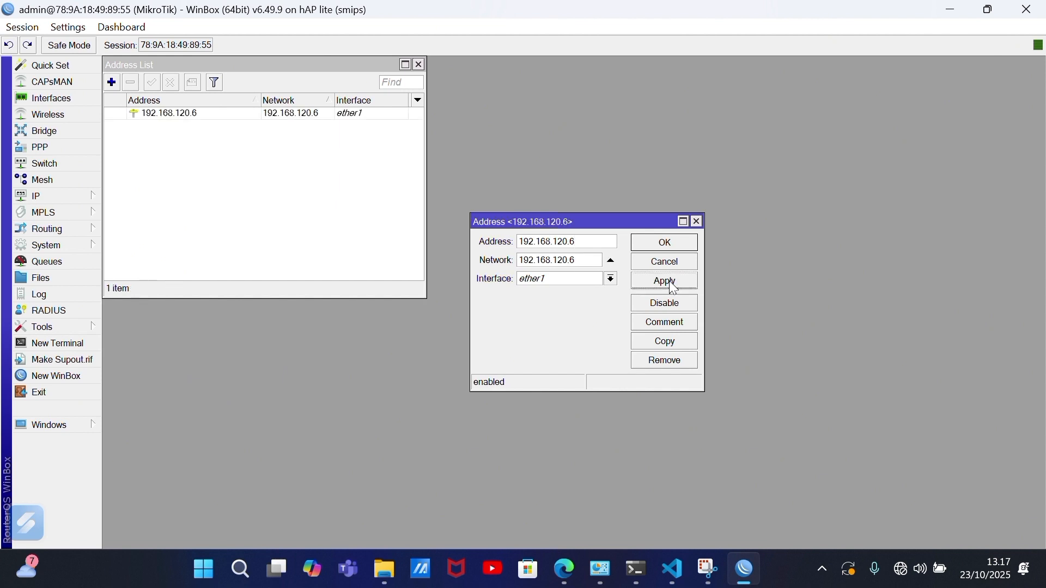
left_click(671, 240)
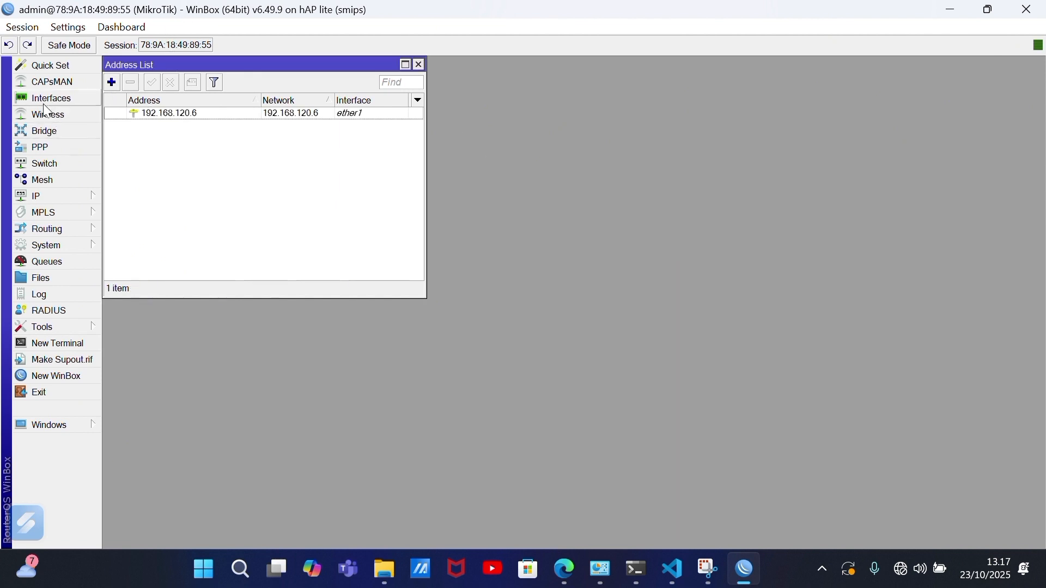
Step: Create a new bridge interface named bridge
left_click(41, 133)
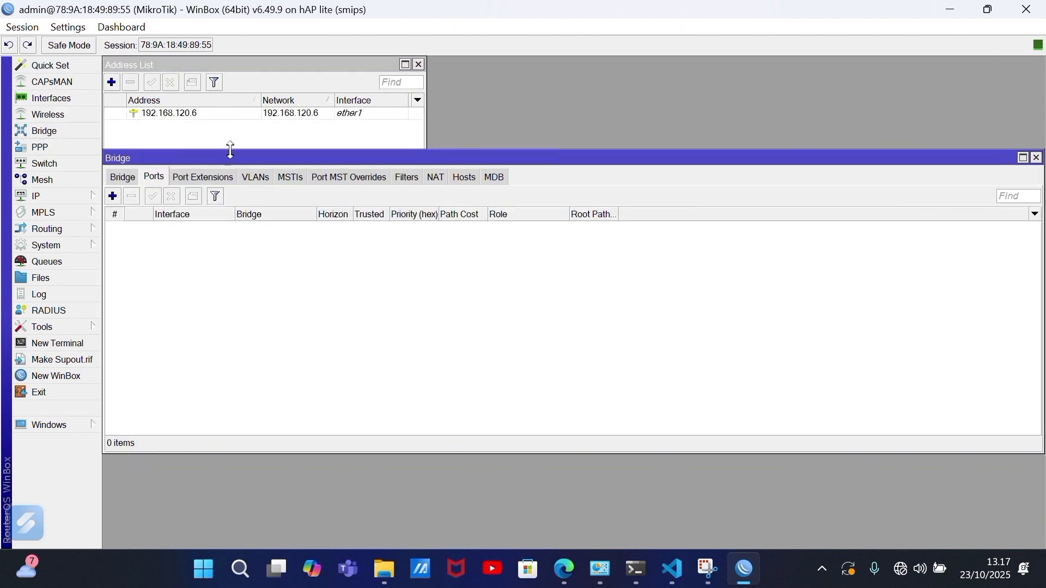
left_click(122, 177)
left_click(113, 196)
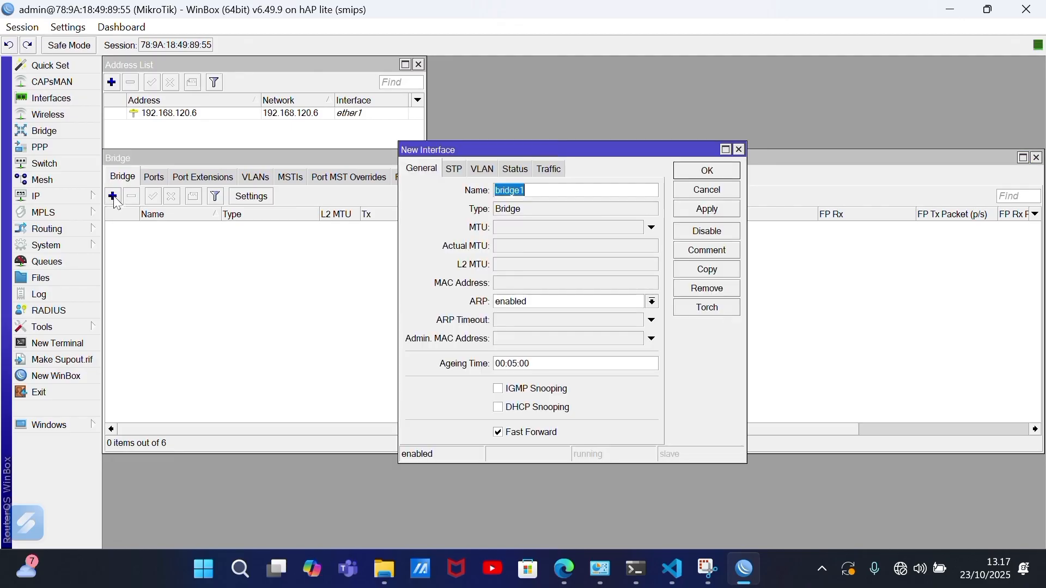
left_click(573, 185)
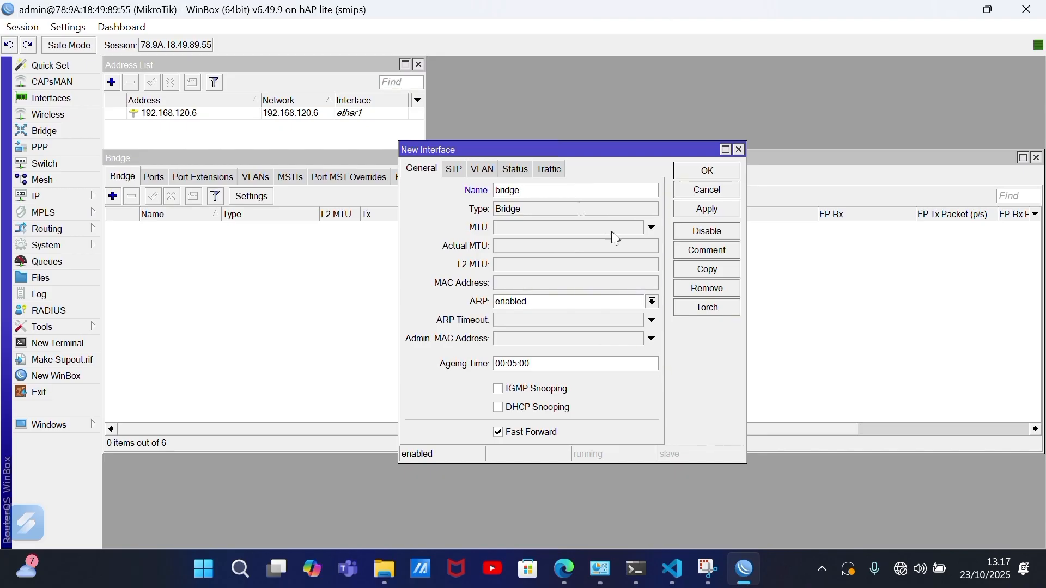
left_click(706, 209)
left_click(706, 171)
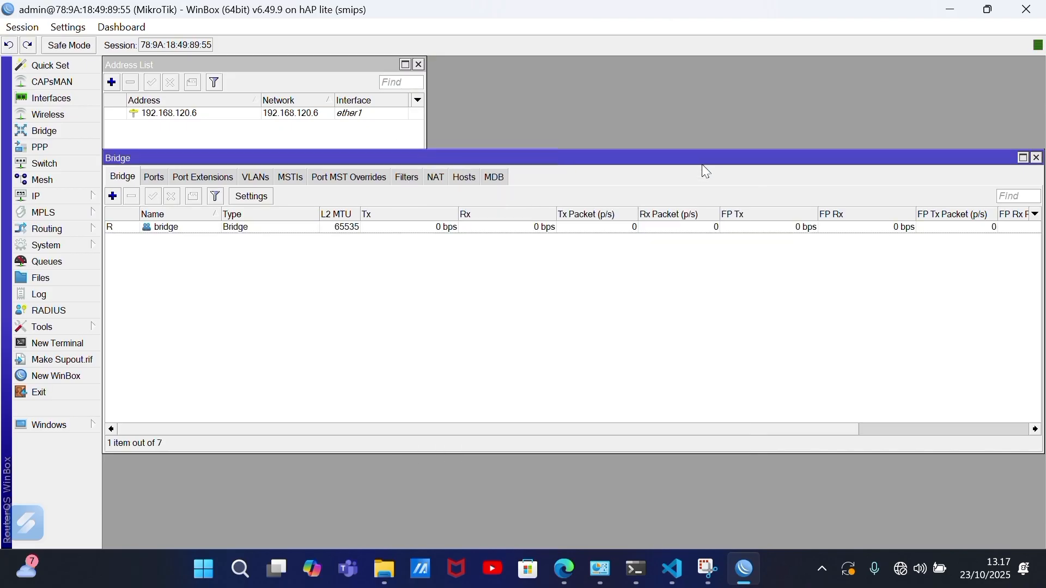
Step: Add ether2 as a port of the bridge
left_click(155, 178)
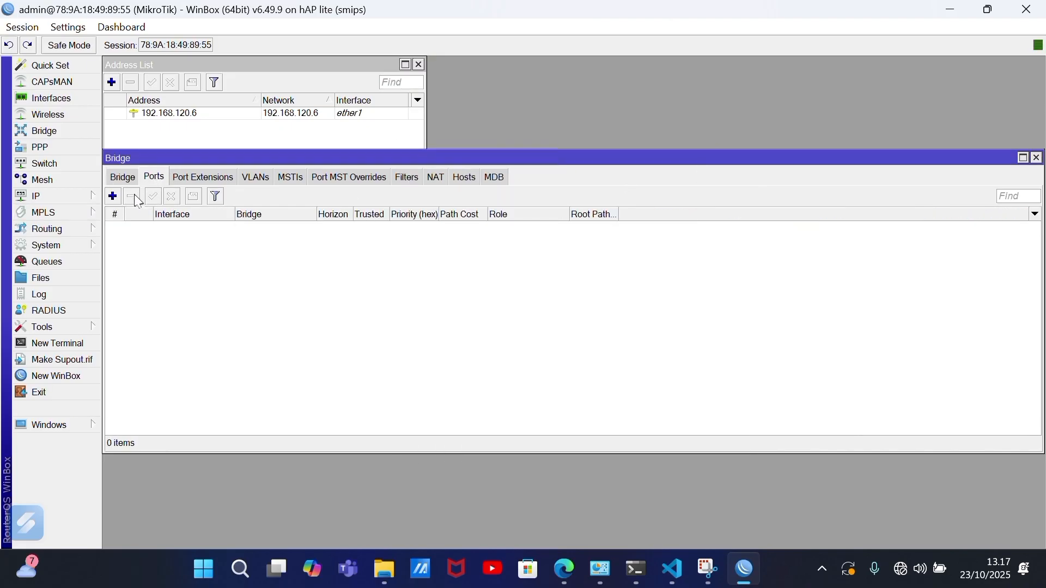
left_click(113, 196)
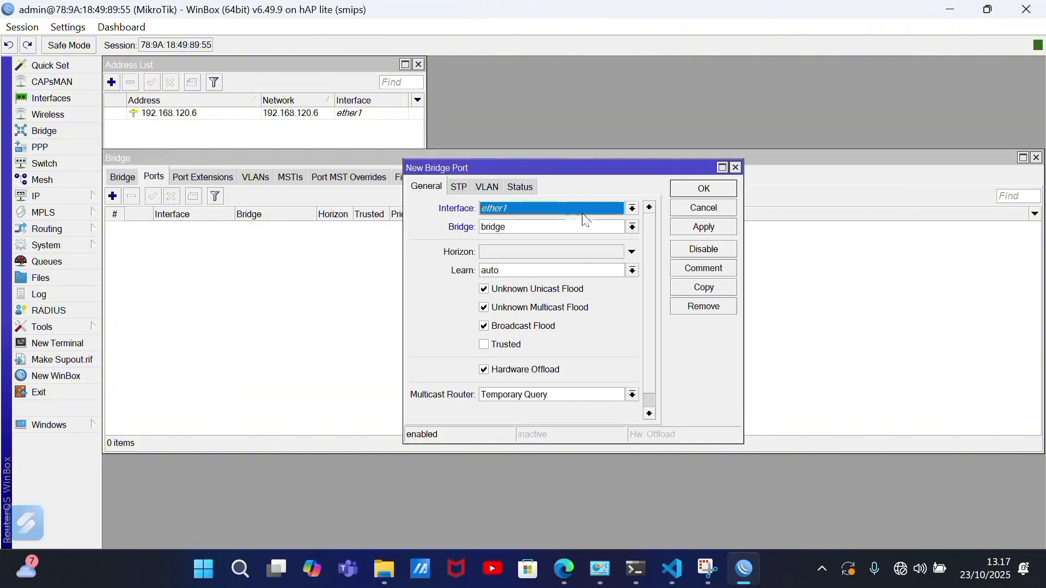
left_click(632, 208)
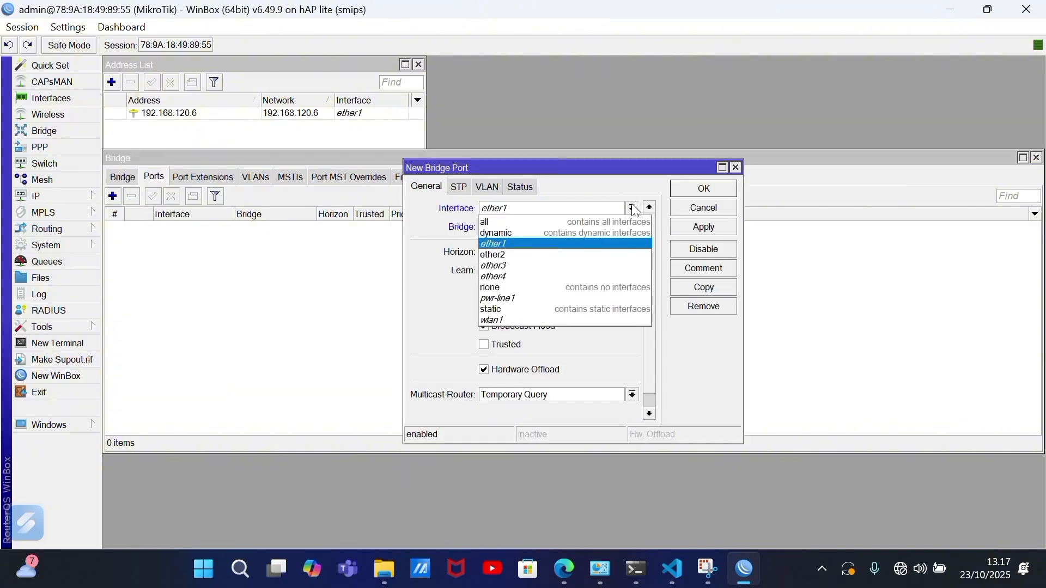
left_click(505, 254)
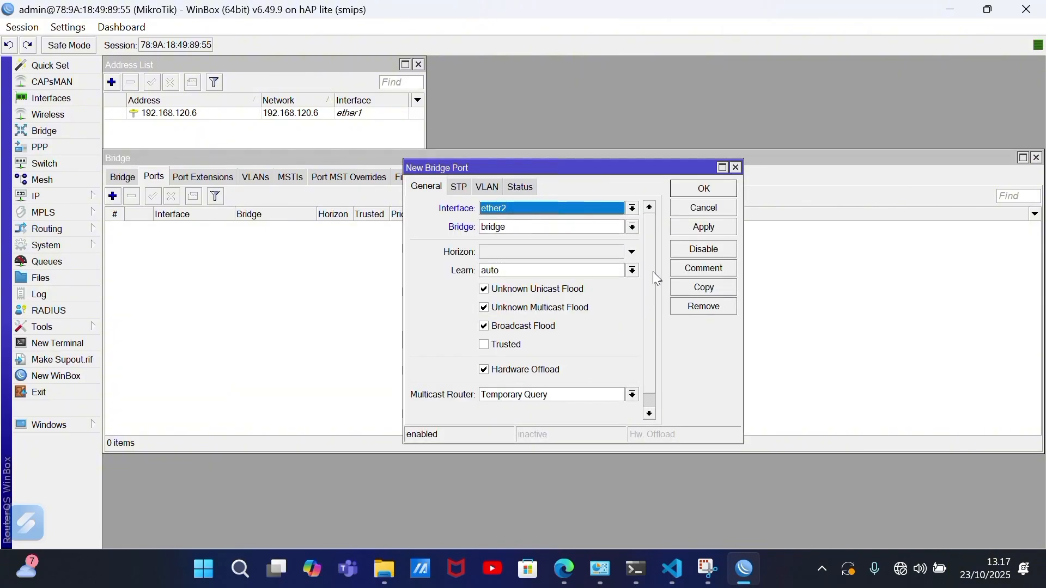
left_click(723, 228)
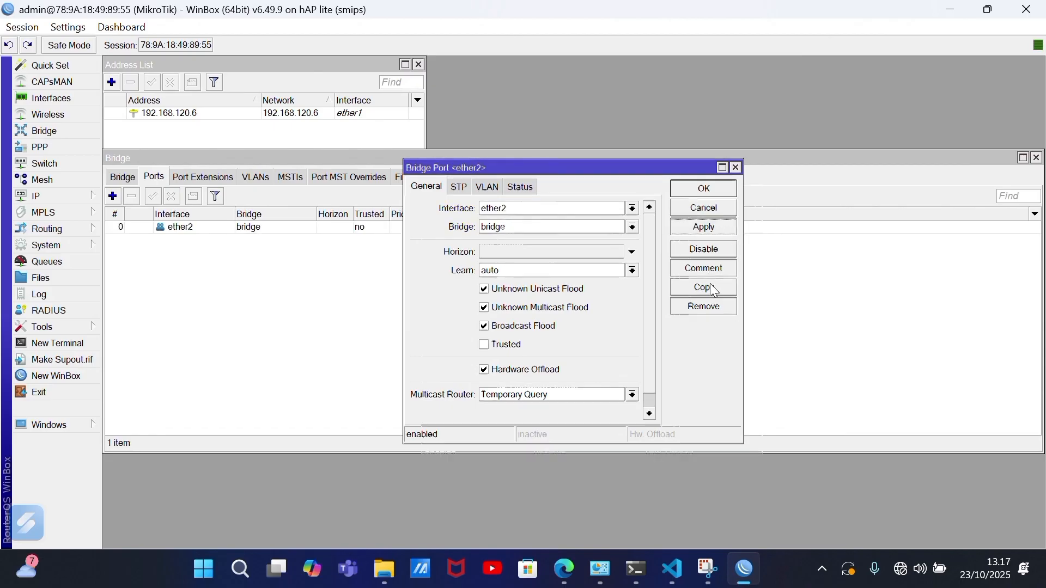
Step: Dismiss the password change request and switch the ether2 bridge port's interface to ether3
left_click(711, 284)
left_click(652, 227)
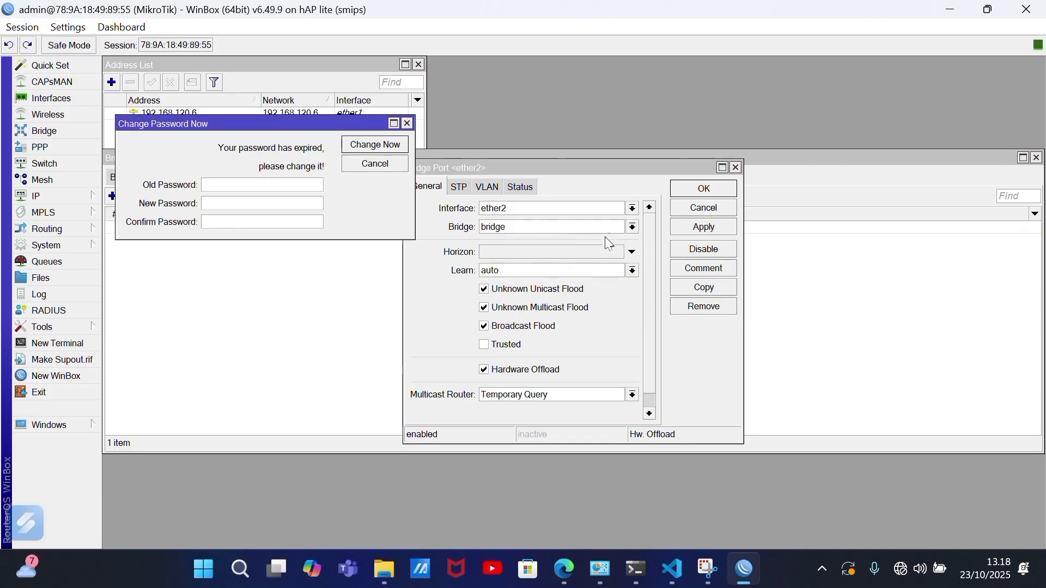
key("Escape")
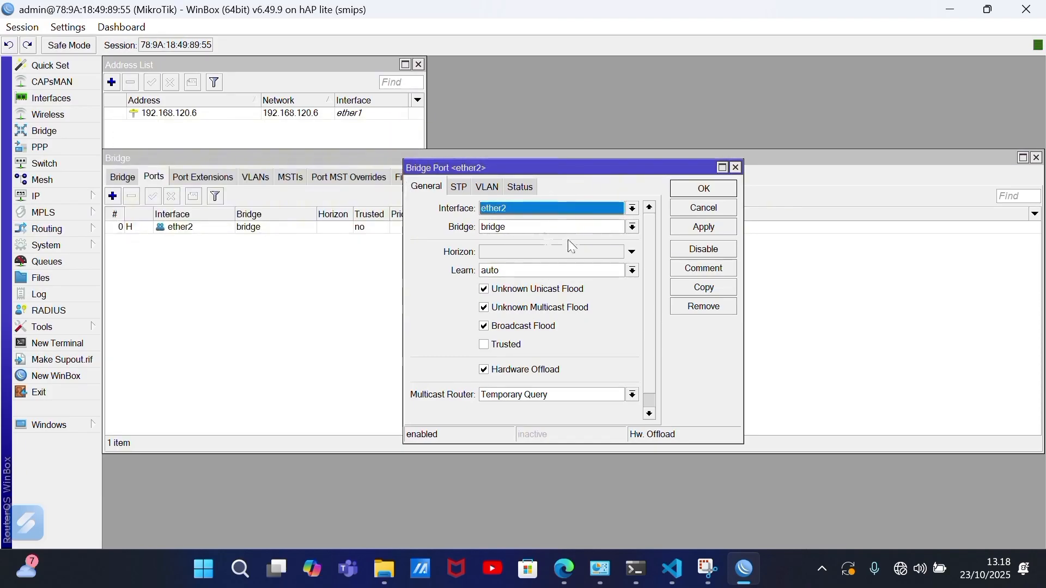
left_click(633, 211)
left_click(605, 262)
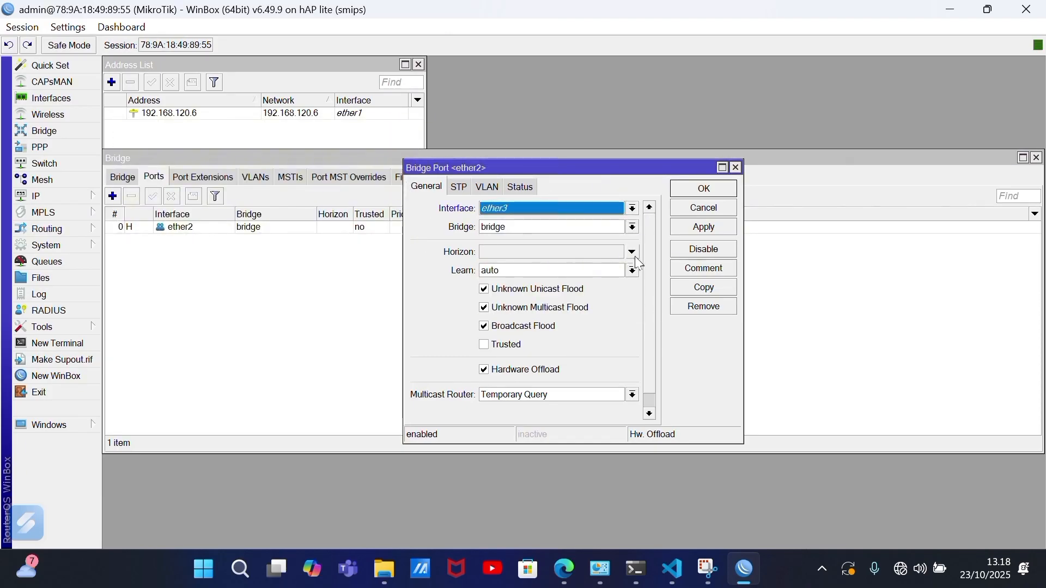
left_click(712, 230)
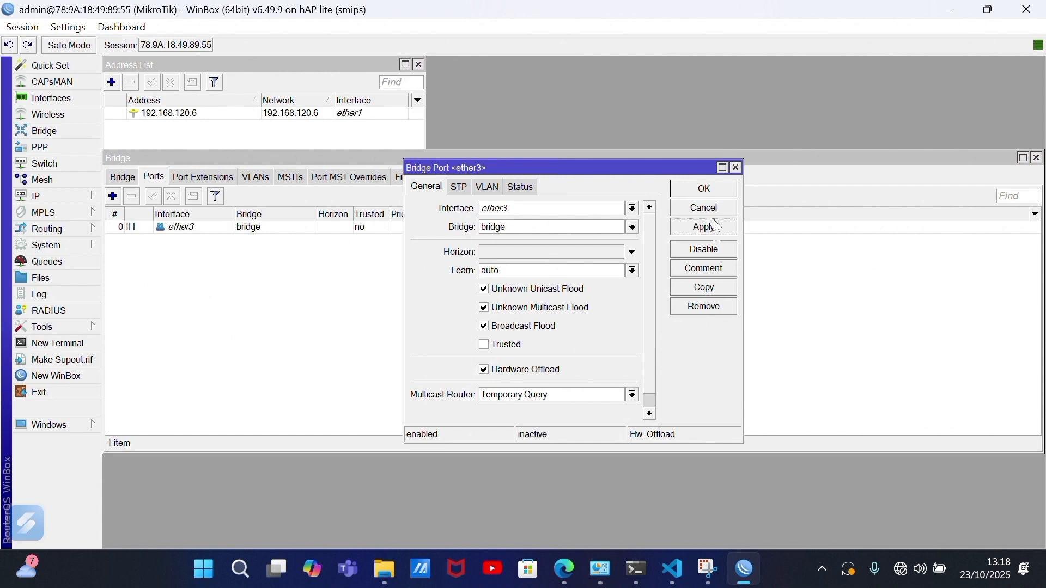
Step: Copy the ether3 bridge port into a new port for ether2, save both, and dismiss the password change request
left_click(708, 288)
left_click(652, 227)
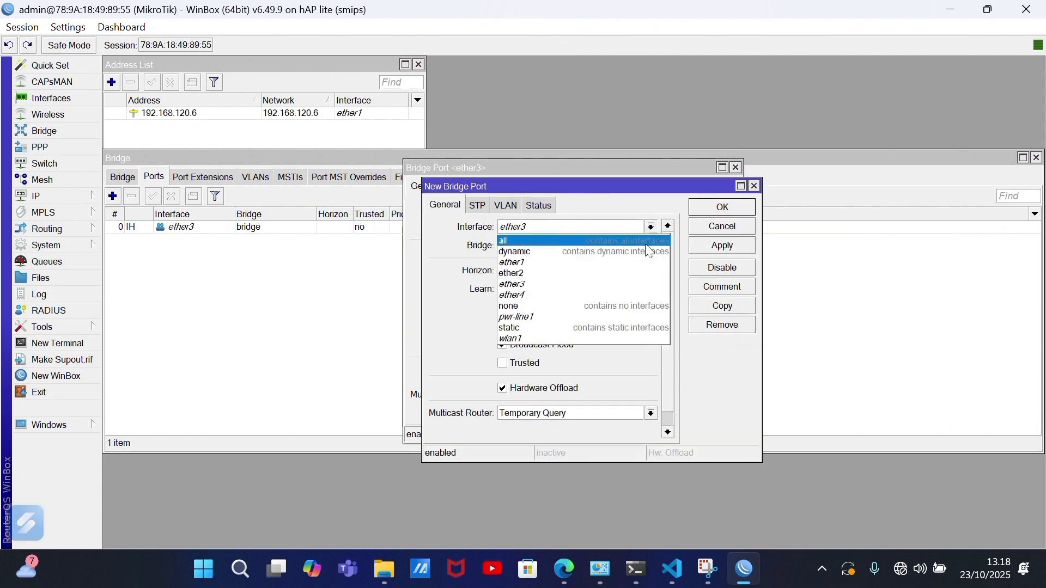
left_click(632, 275)
left_click(711, 250)
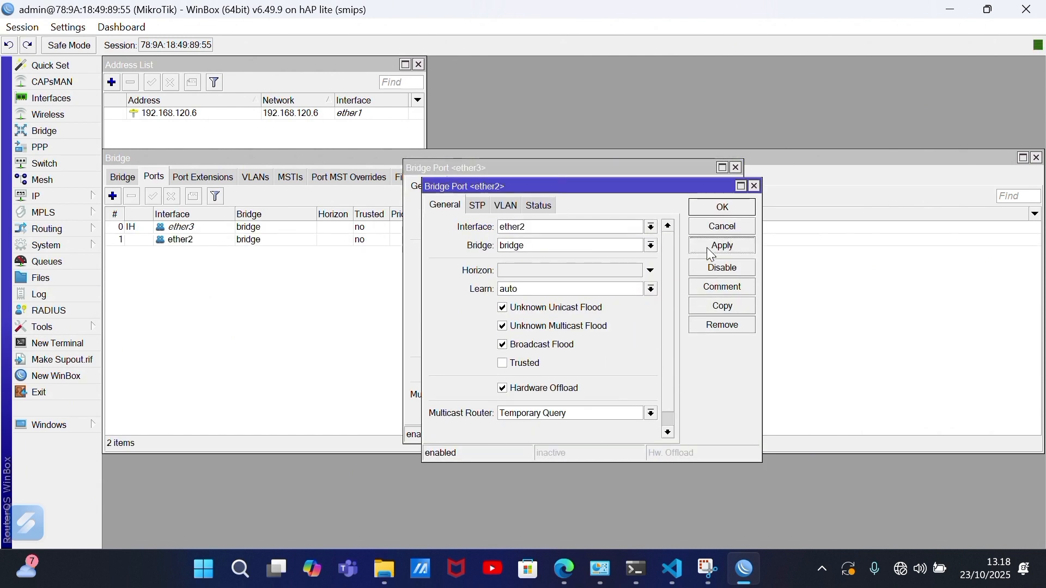
left_click(728, 210)
left_click(727, 185)
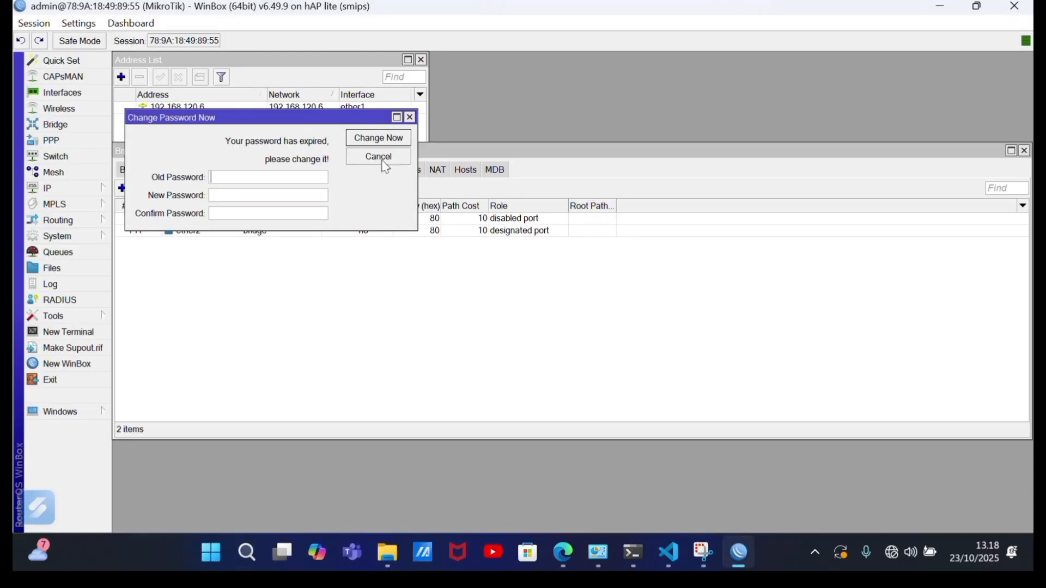
left_click(381, 158)
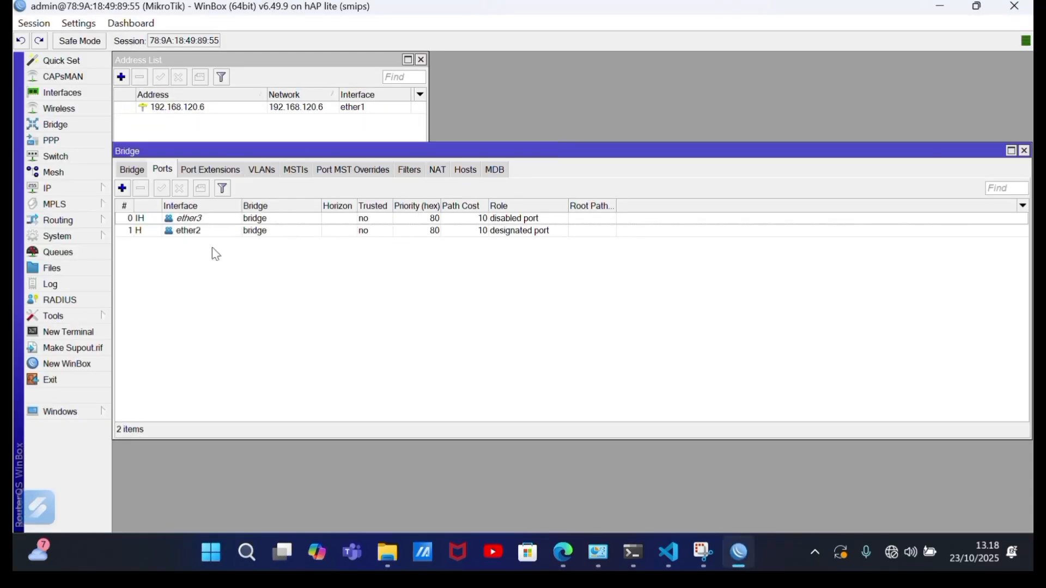
Step: Add the IP address 192.168.20.1/24 on the bridge interface
left_click(121, 77)
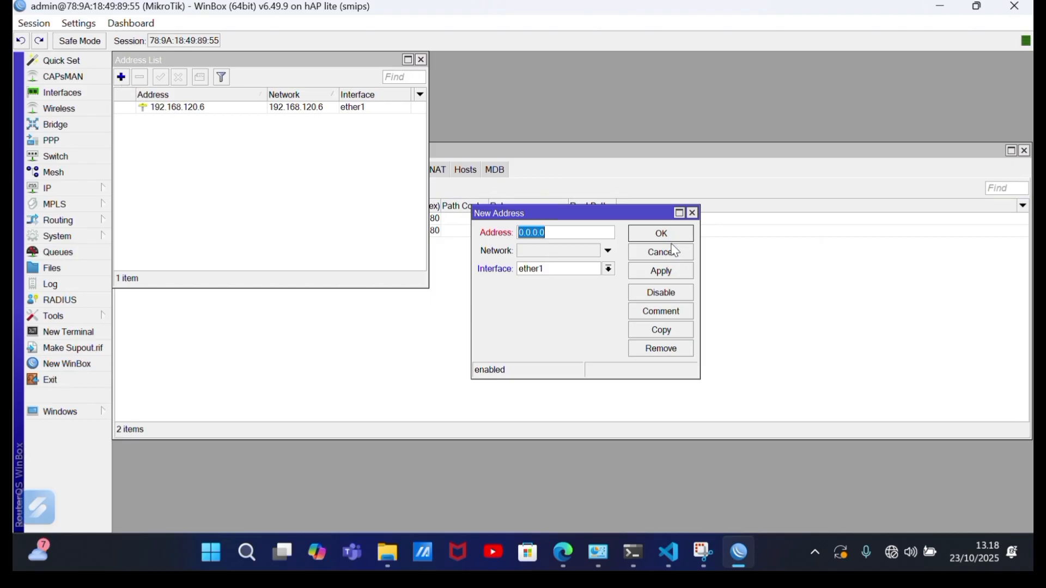
key("BackSpace")
type("192.168.20.1")
left_click(609, 269)
left_click(573, 283)
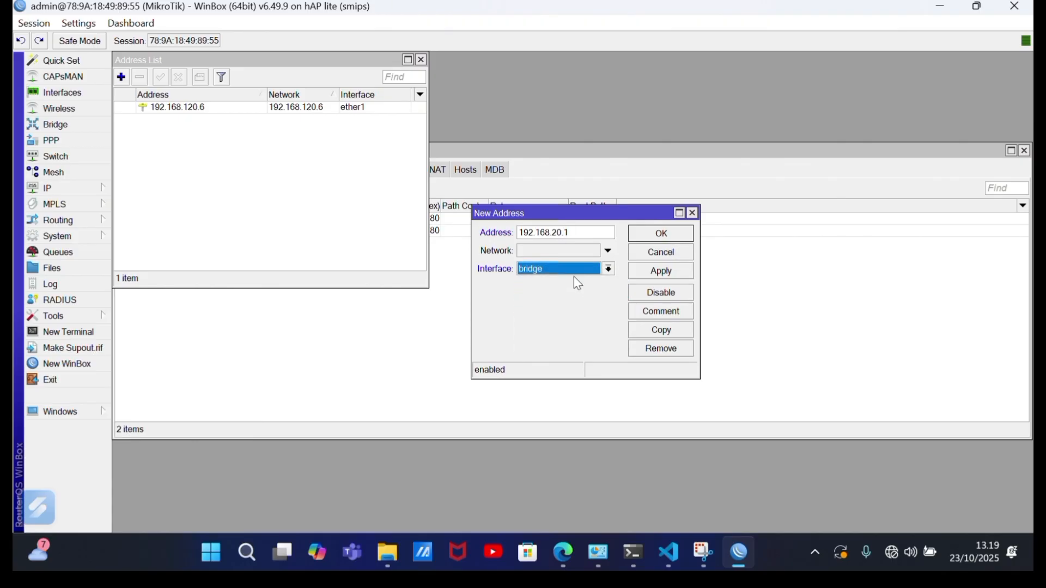
left_click(655, 271)
left_click(583, 235)
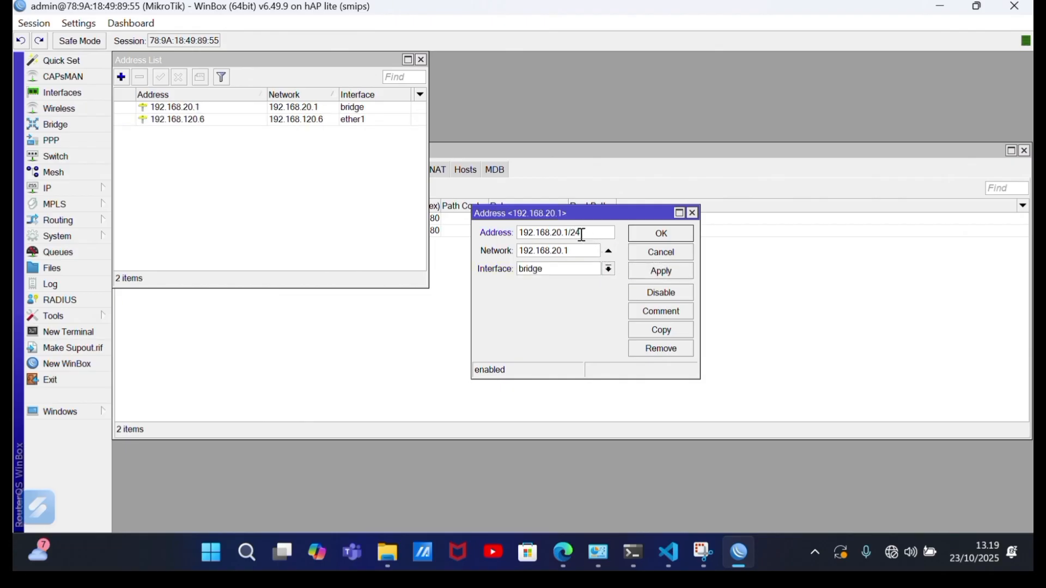
left_click(660, 272)
left_click(662, 236)
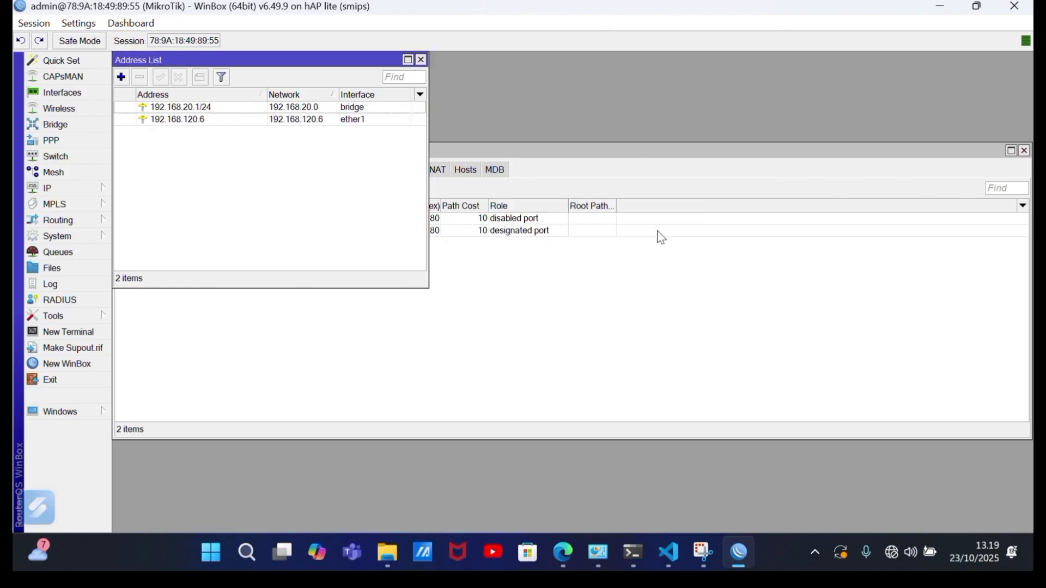
Step: Set the ether1 IP address to 192.168.120.6/24
double_click(308, 119)
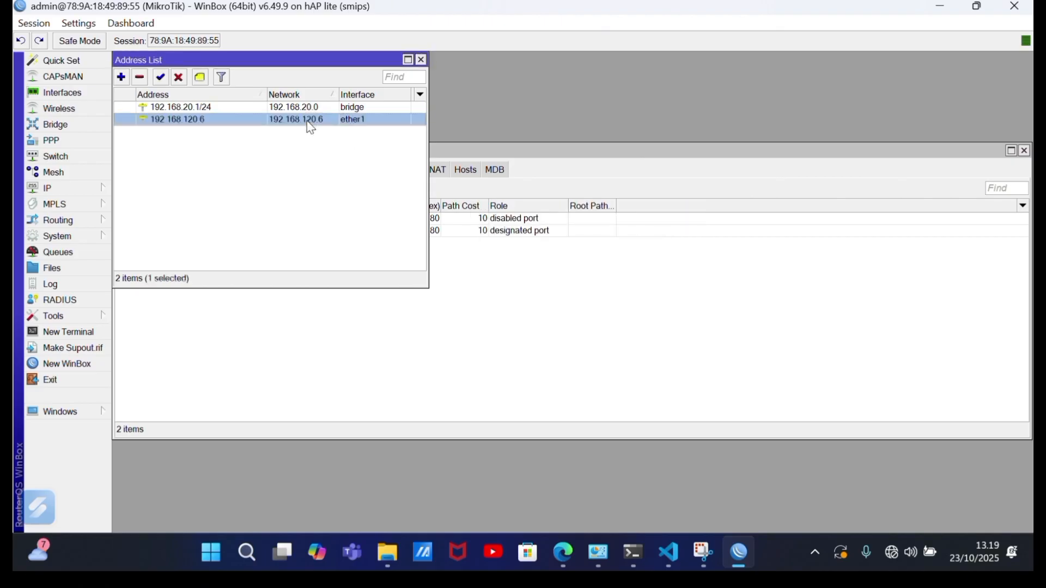
left_click(573, 233)
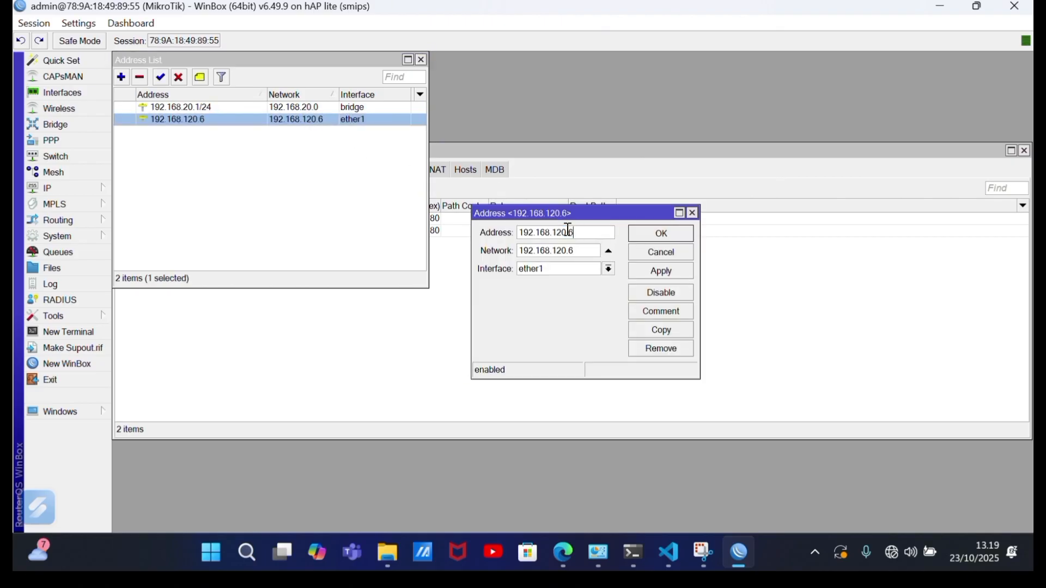
left_click(648, 272)
left_click(662, 238)
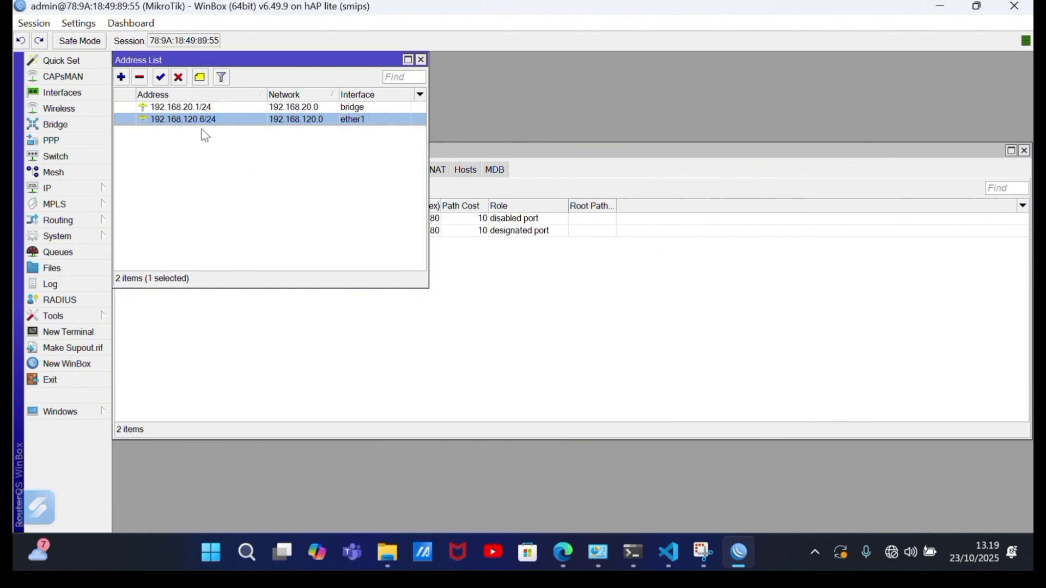
Step: Configure the DNS servers 8.8.8.8 and 8.8.4.4 and allow remote requests
left_click(48, 188)
left_click(154, 253)
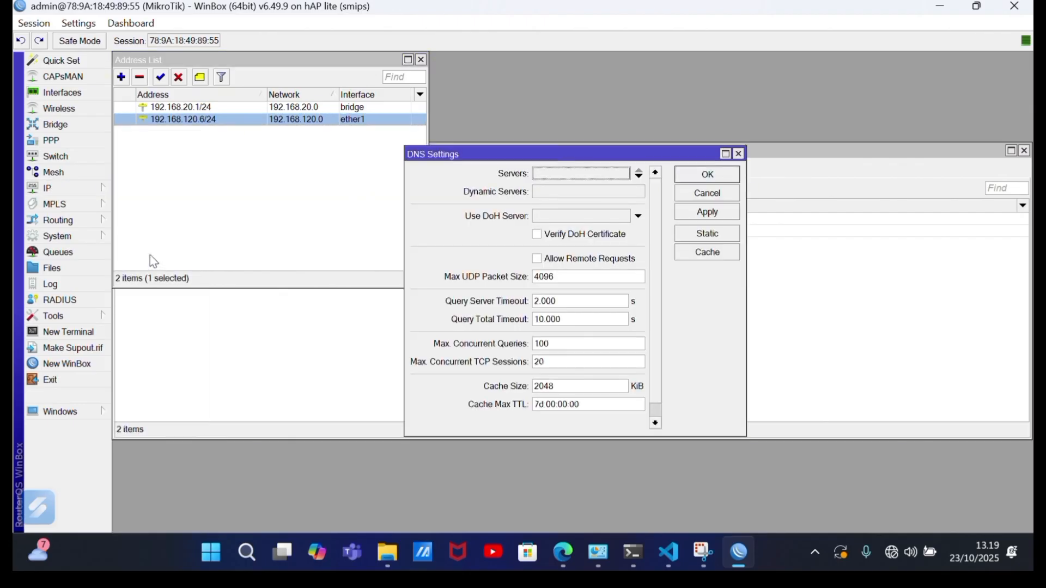
left_click(582, 175)
key("BackSpace")
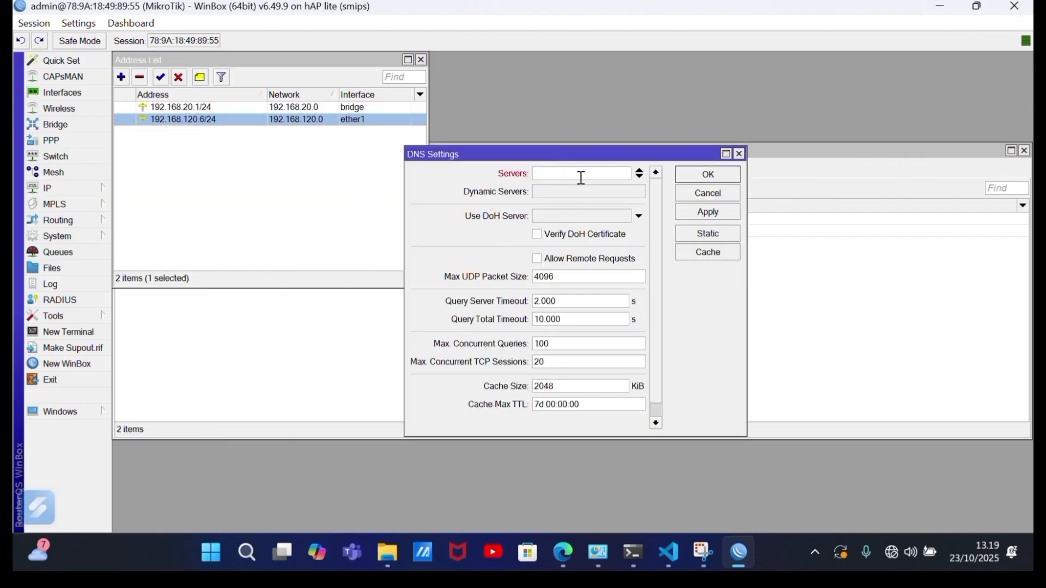
left_click(642, 177)
type("8.8.8.8")
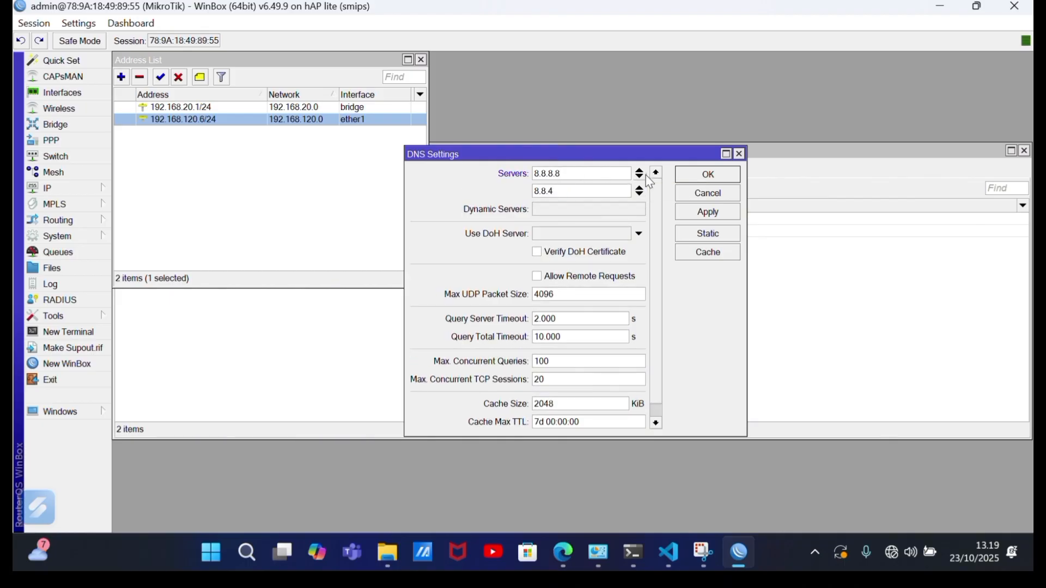
left_click(547, 278)
left_click(698, 209)
left_click(698, 209)
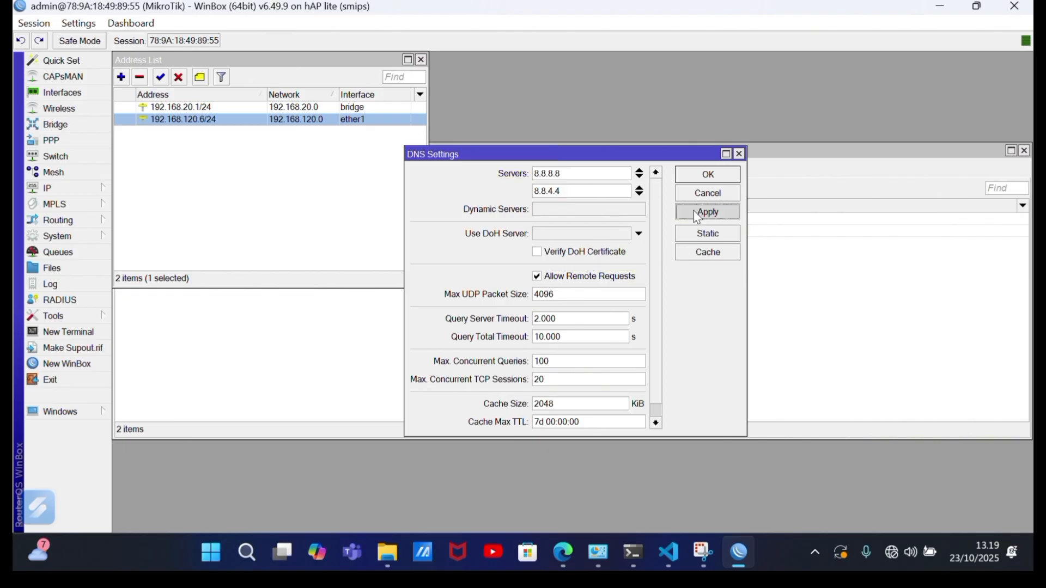
left_click(705, 175)
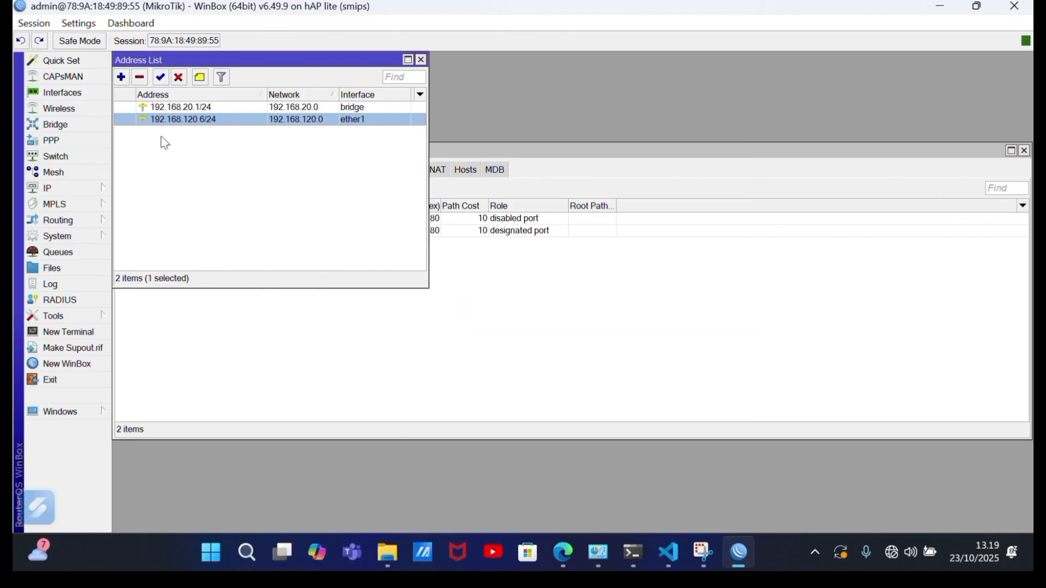
Step: Add a firewall NAT rule with chain srcnat, out interface ether1 and action masquerade, and save it
left_click(57, 188)
left_click(155, 269)
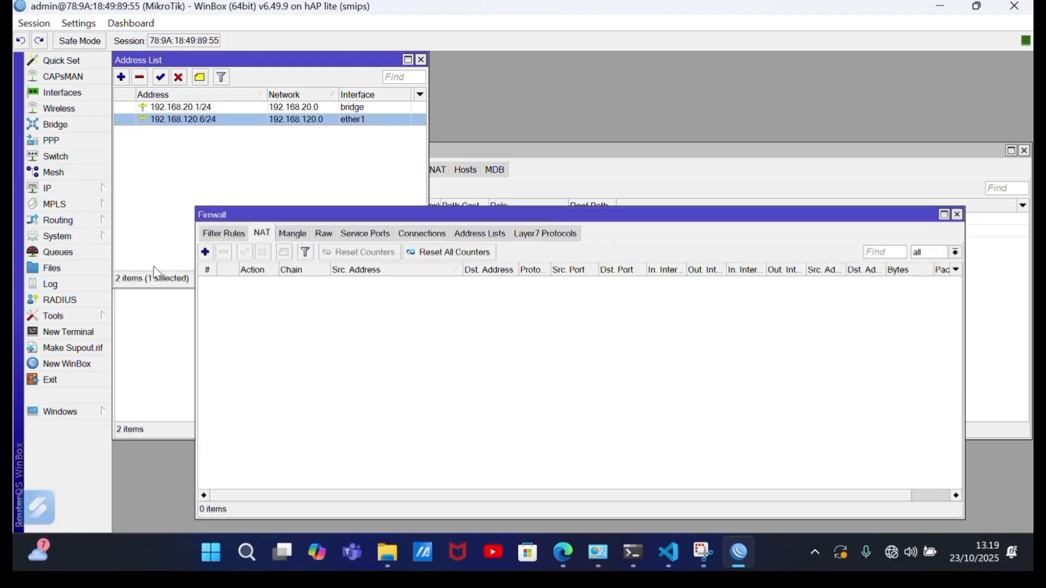
left_click(206, 253)
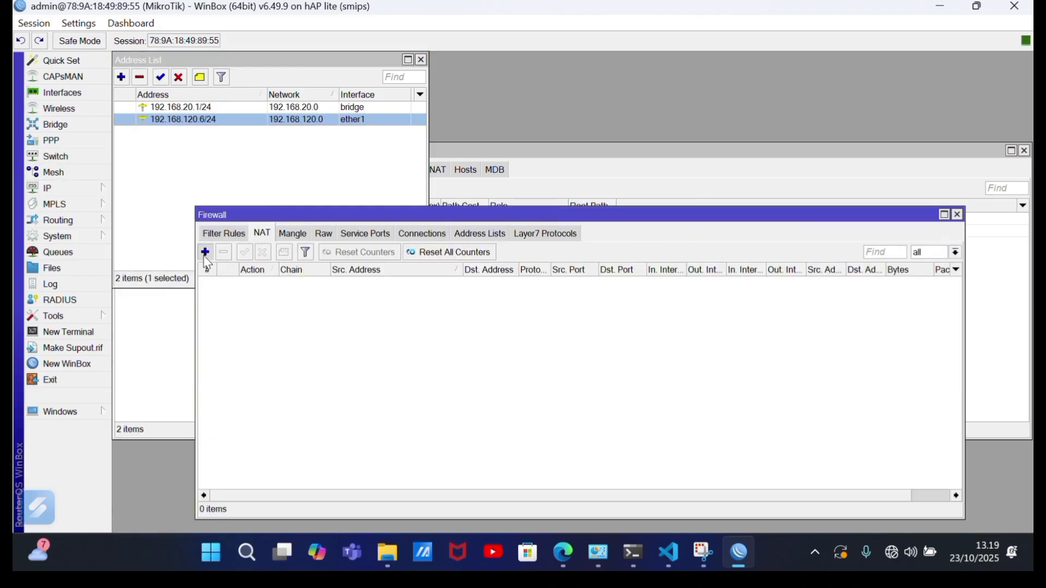
left_click(626, 303)
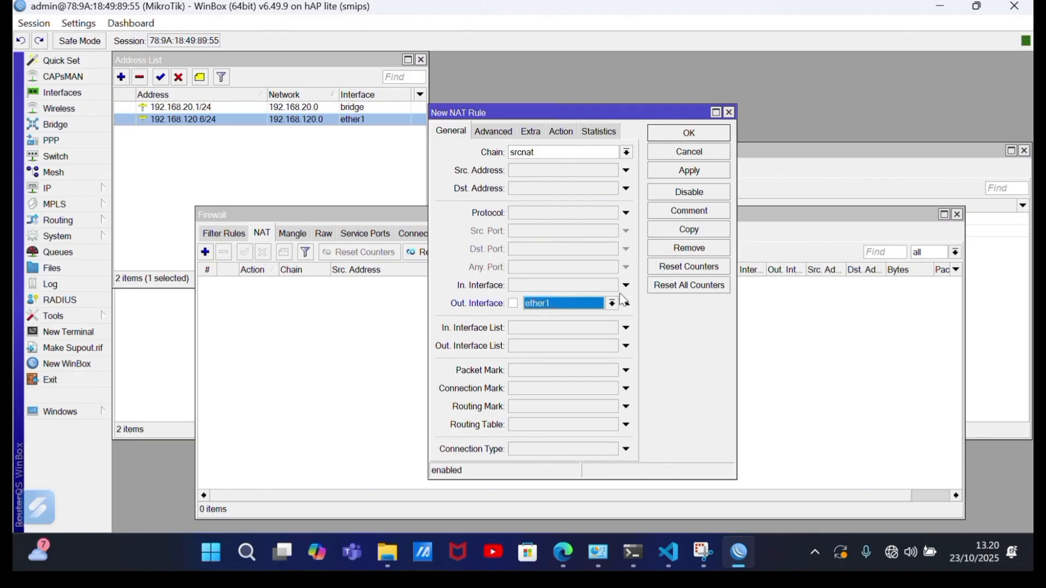
left_click(558, 132)
left_click(626, 153)
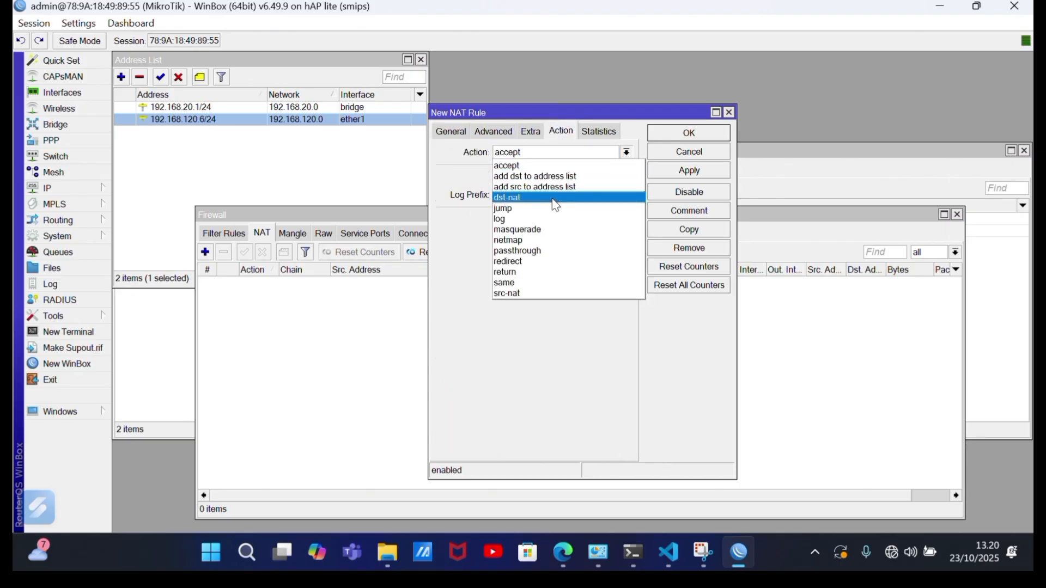
left_click(553, 231)
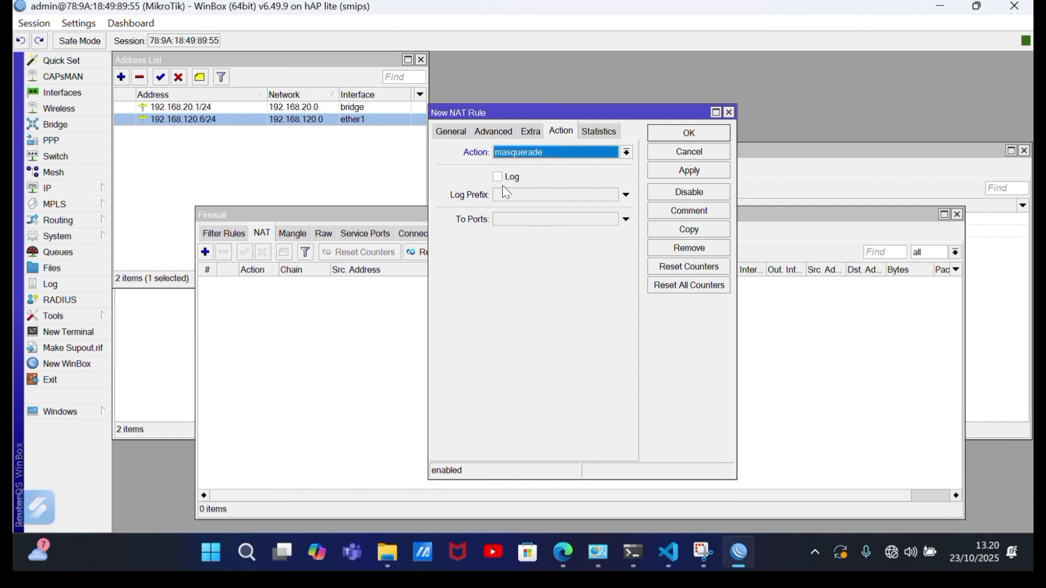
left_click(657, 169)
left_click(672, 133)
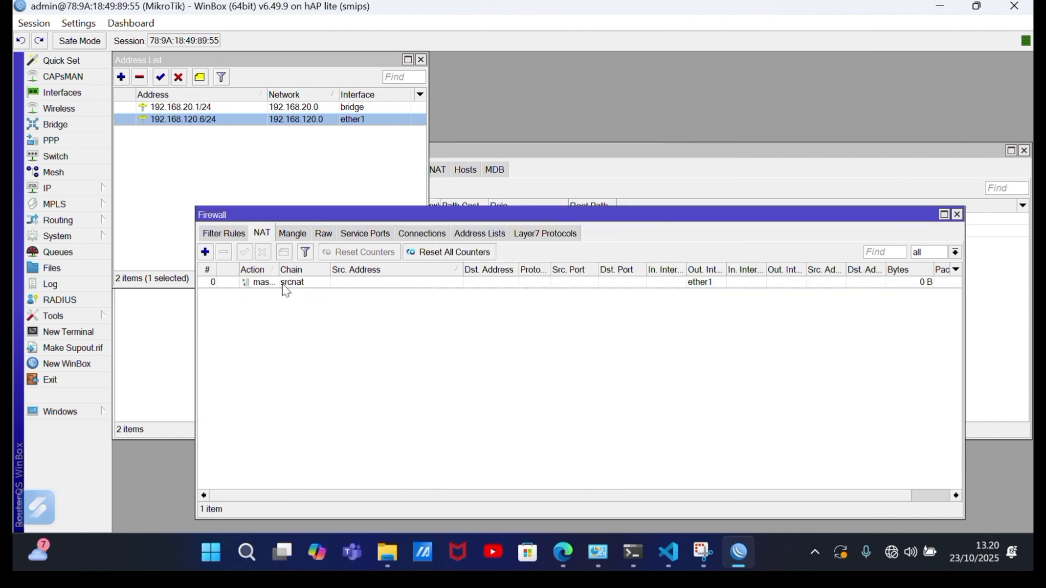
Step: Close the Firewall and Bridge windows, keeping the address list open
left_click(961, 217)
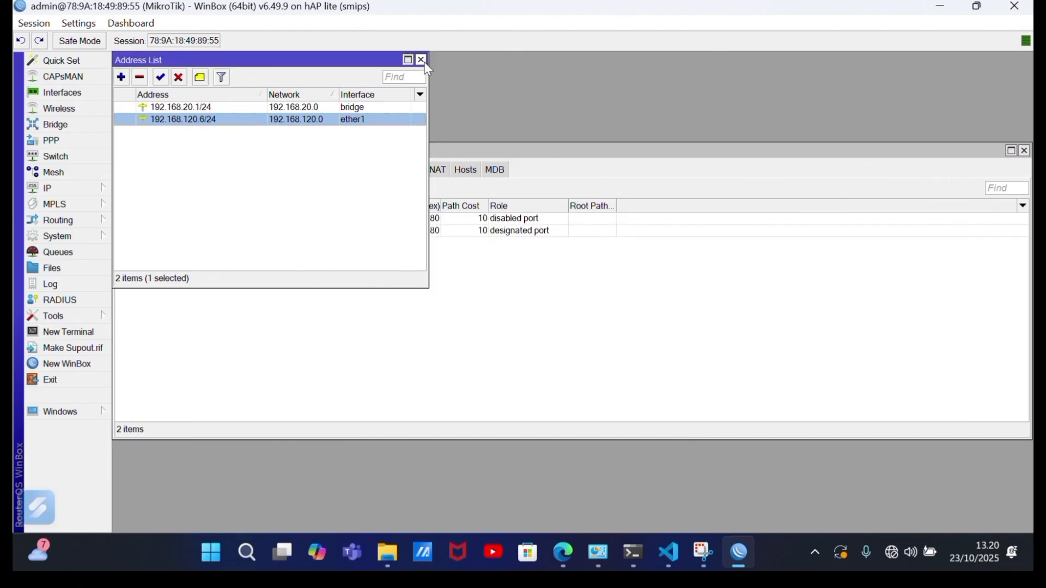
left_click(948, 154)
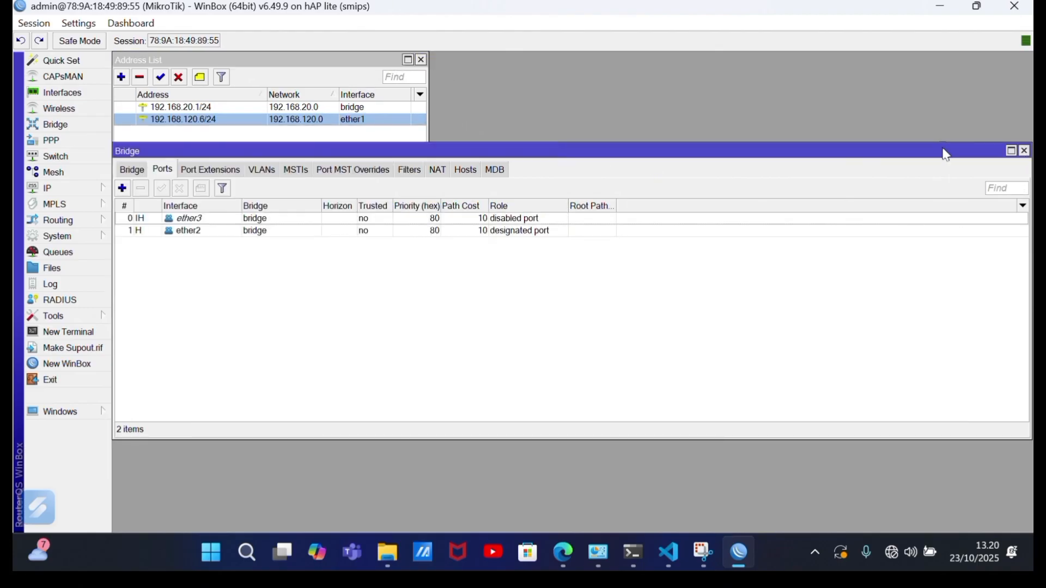
left_click(1026, 151)
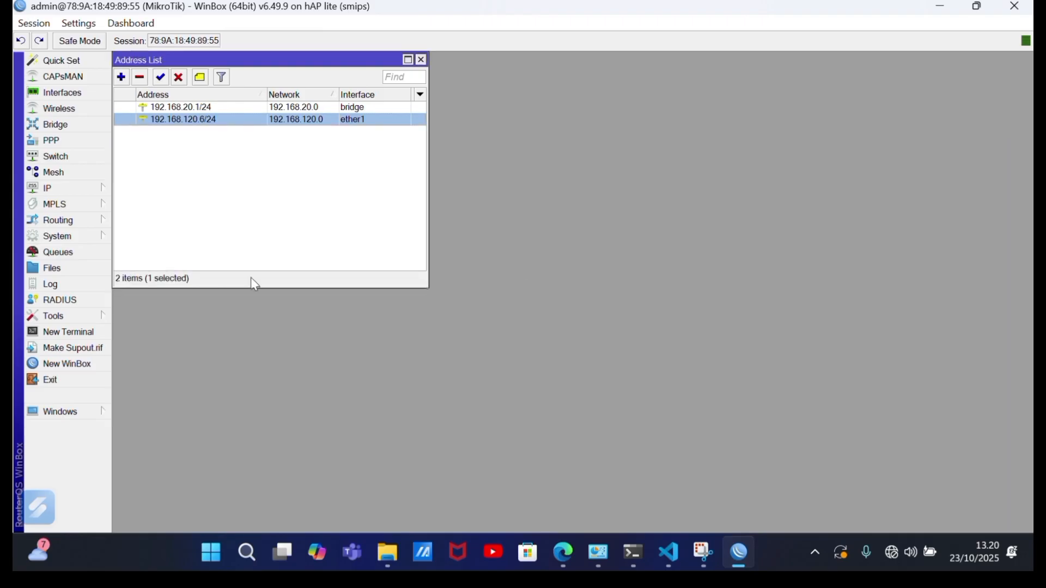
Step: Add a default route for destination 0.0.0.0/0 with gateway 192.168.120.1 and save it
left_click(73, 189)
left_click(134, 381)
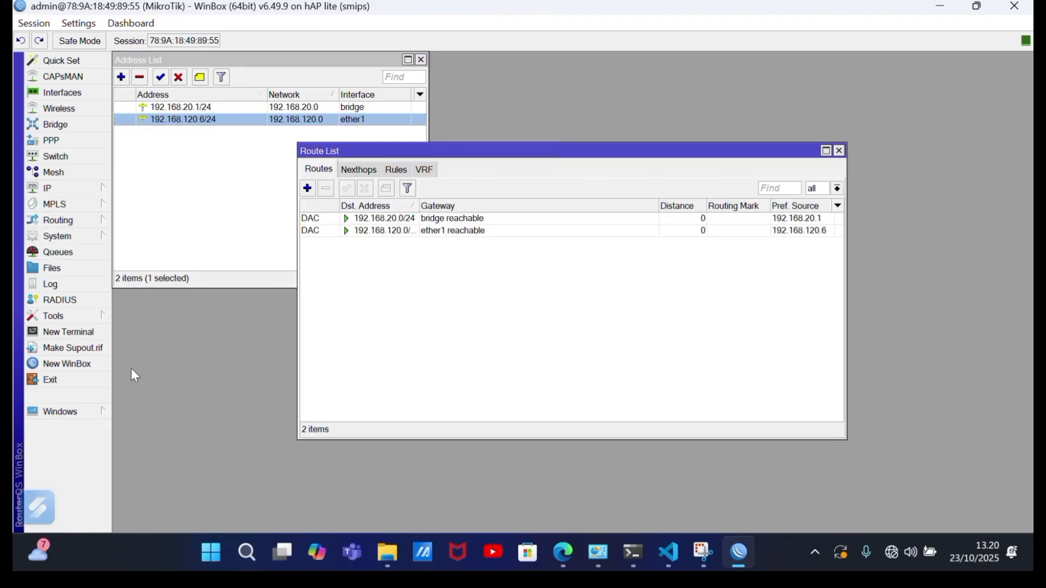
left_click(313, 189)
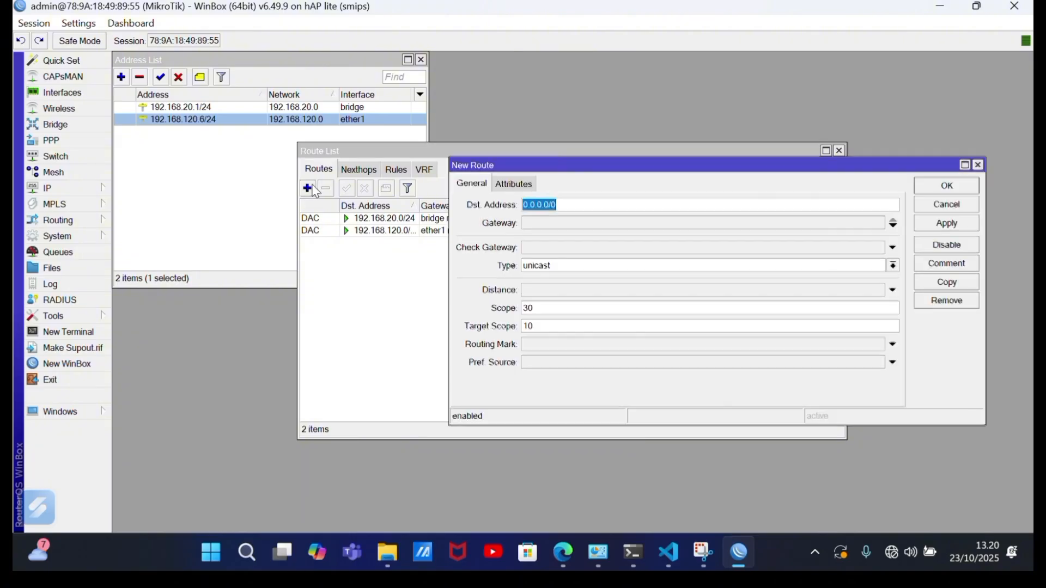
left_click(587, 220)
key("BackSpace")
type("192.168.")
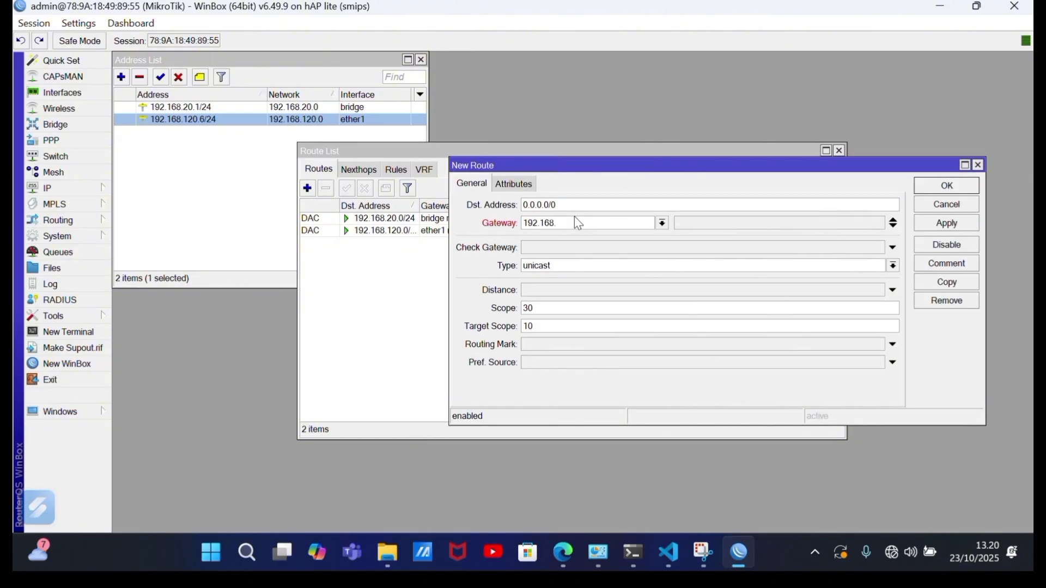
type("120.1")
left_click(963, 225)
left_click(953, 188)
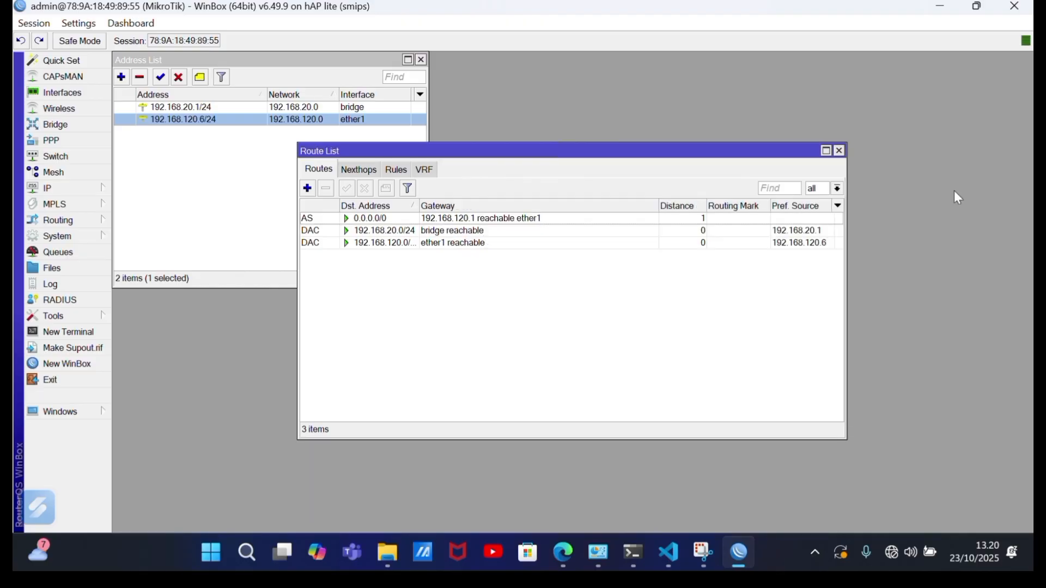
Step: Ping 8.8.8.8 from a new router terminal, skipping the password change request, and close the terminal
left_click(74, 197)
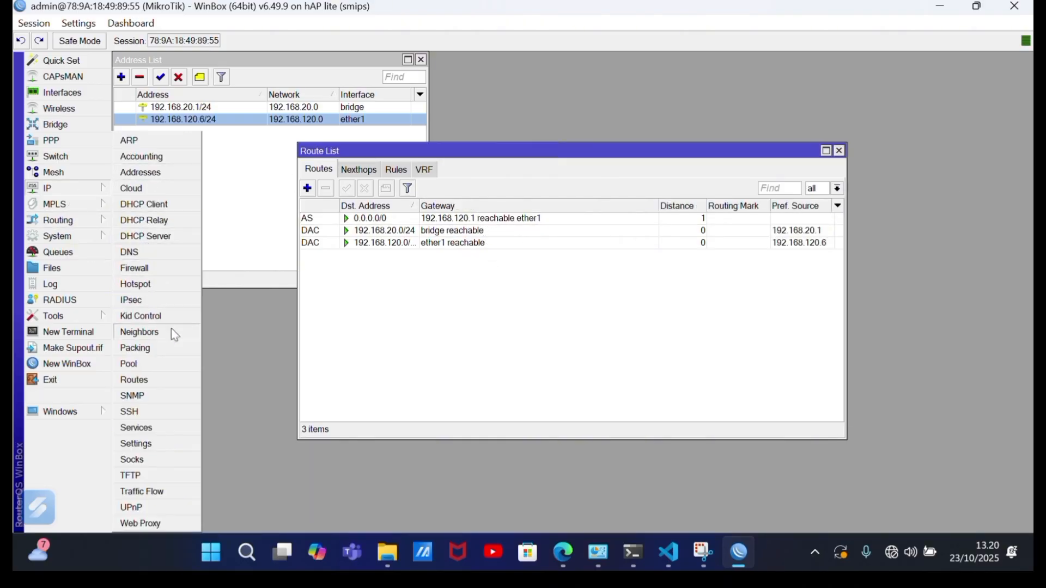
left_click(49, 339)
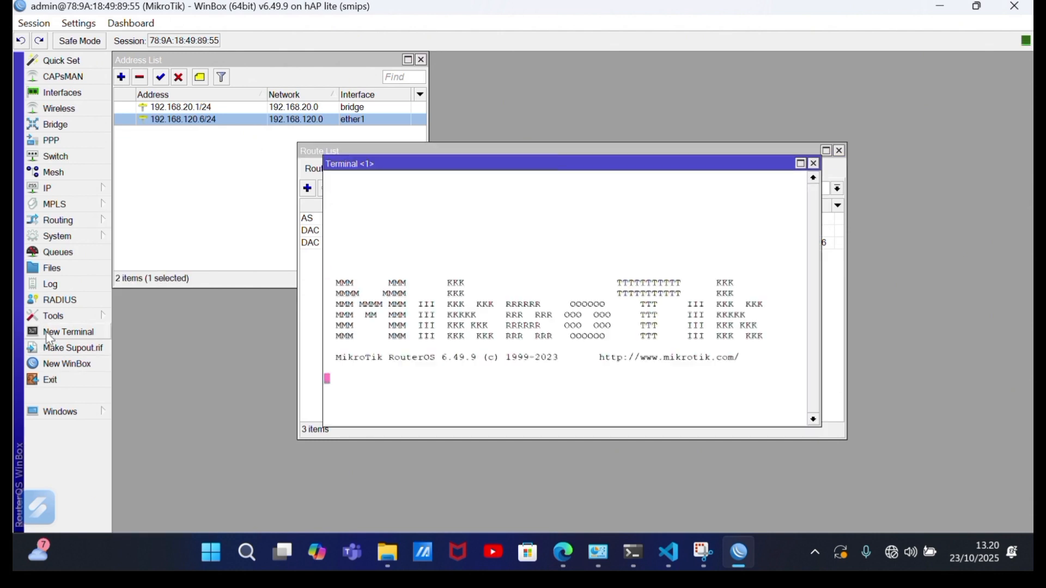
key("ctrl+c")
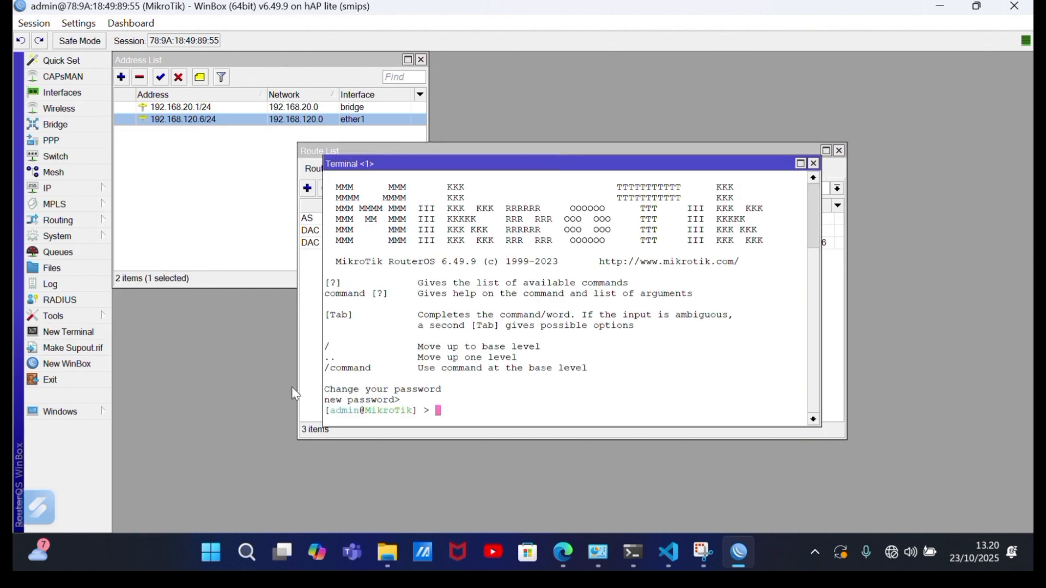
type("ping 8.8.8.8")
key("Return")
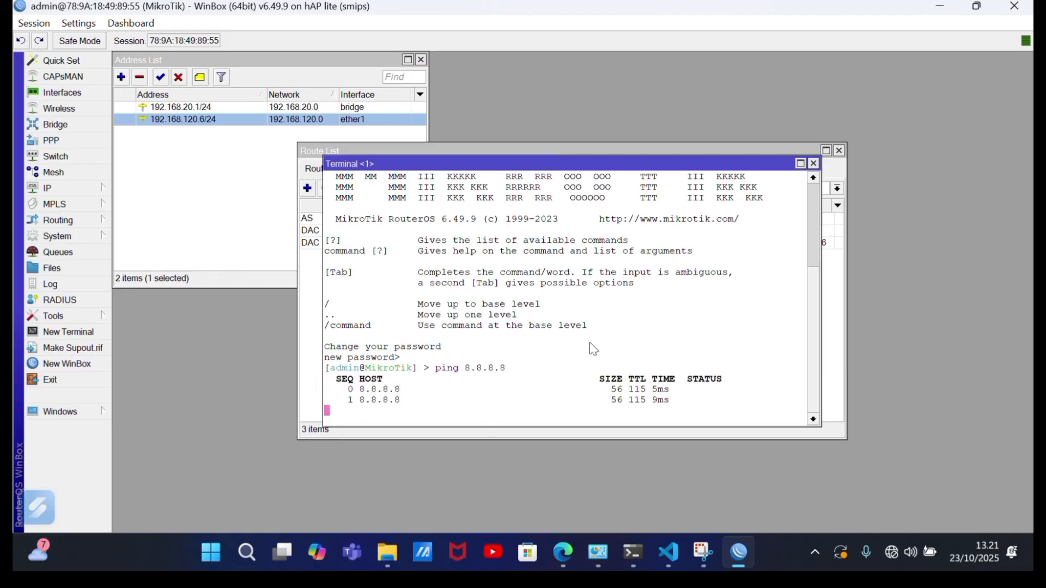
left_click(813, 164)
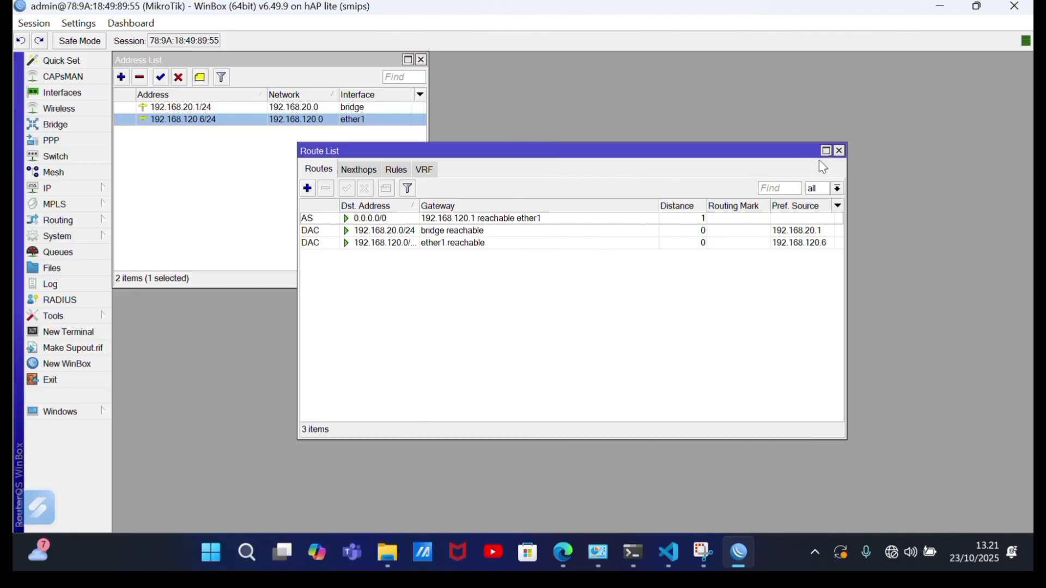
Step: Switch to Windows Network Connections and open the TCP/IPv4 properties of the Ethernet 4 adapter
left_click(919, 548)
left_click(711, 479)
mouse_move(588, 552)
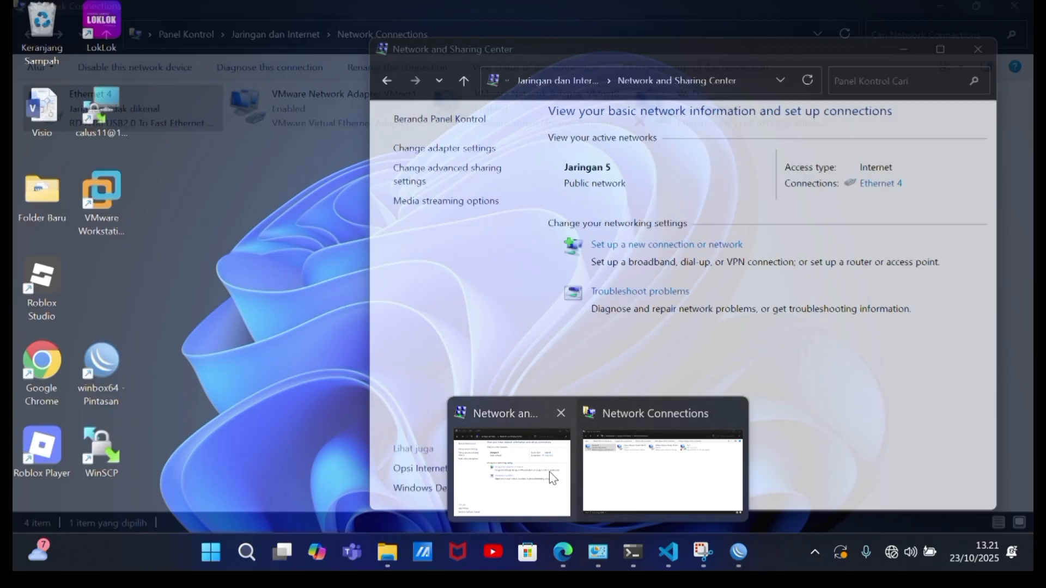
left_click(643, 472)
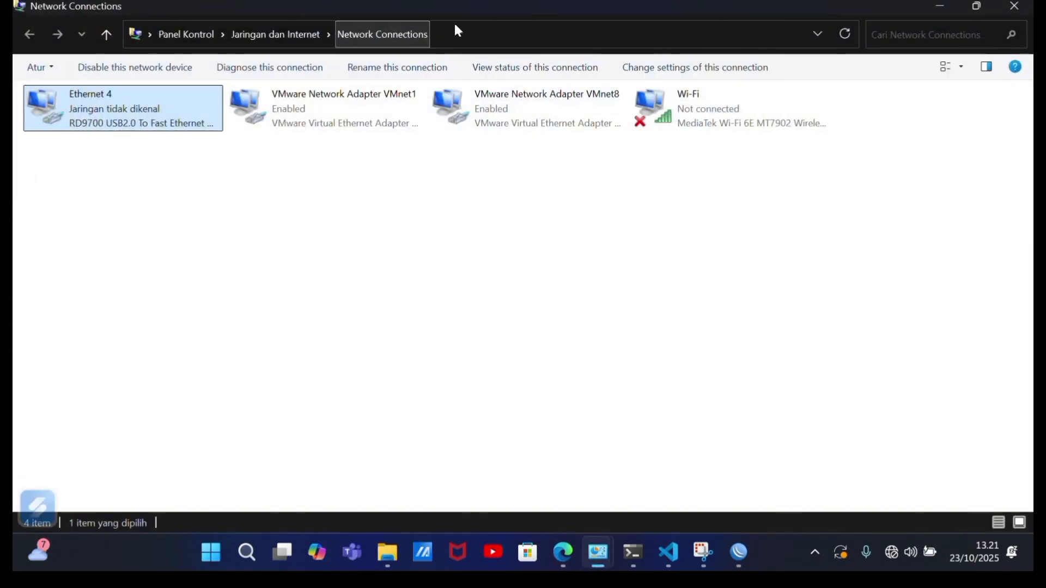
left_click(983, 10)
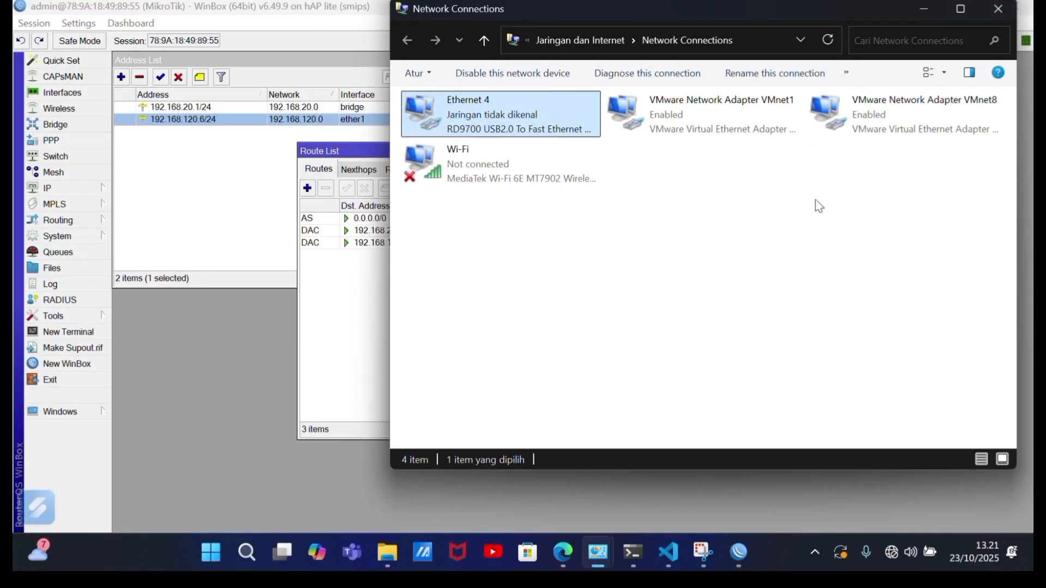
right_click(522, 132)
left_click(597, 281)
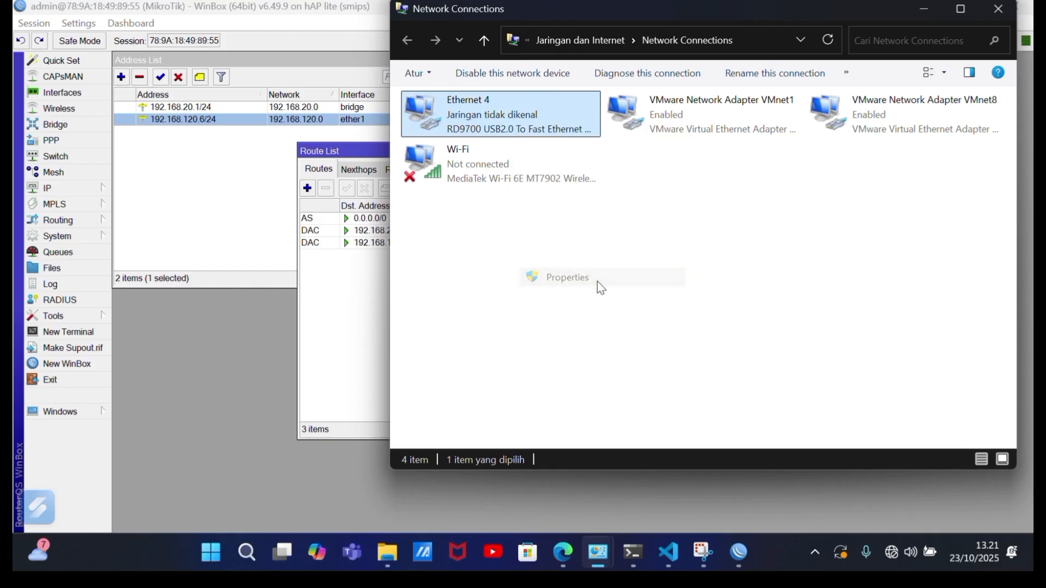
double_click(593, 270)
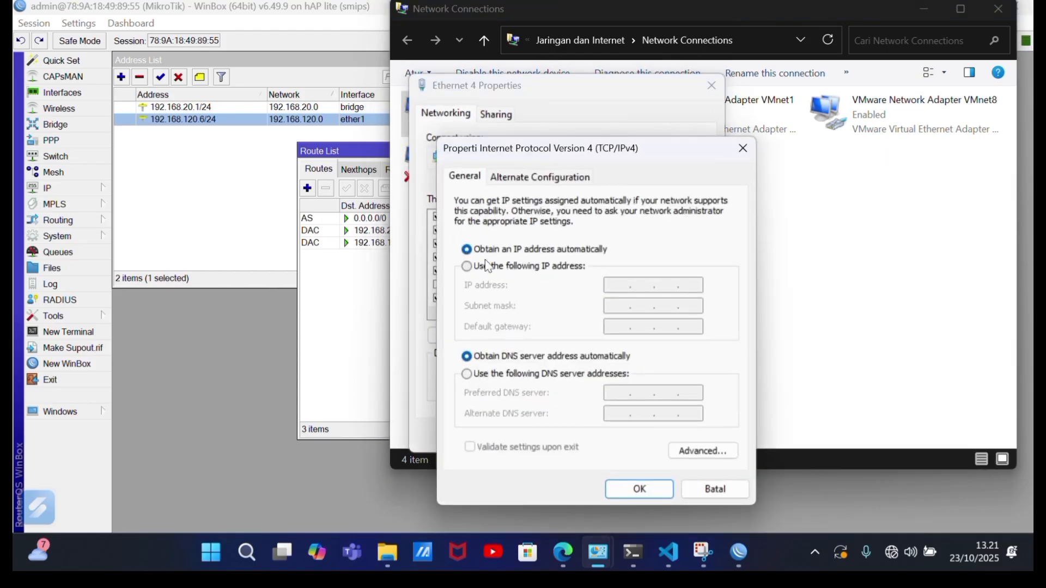
Step: Give Ethernet 4 the static IP address 192.168.20.2, subnet mask 255.255.255.0 and default gateway 192.168.20.1
left_click(469, 267)
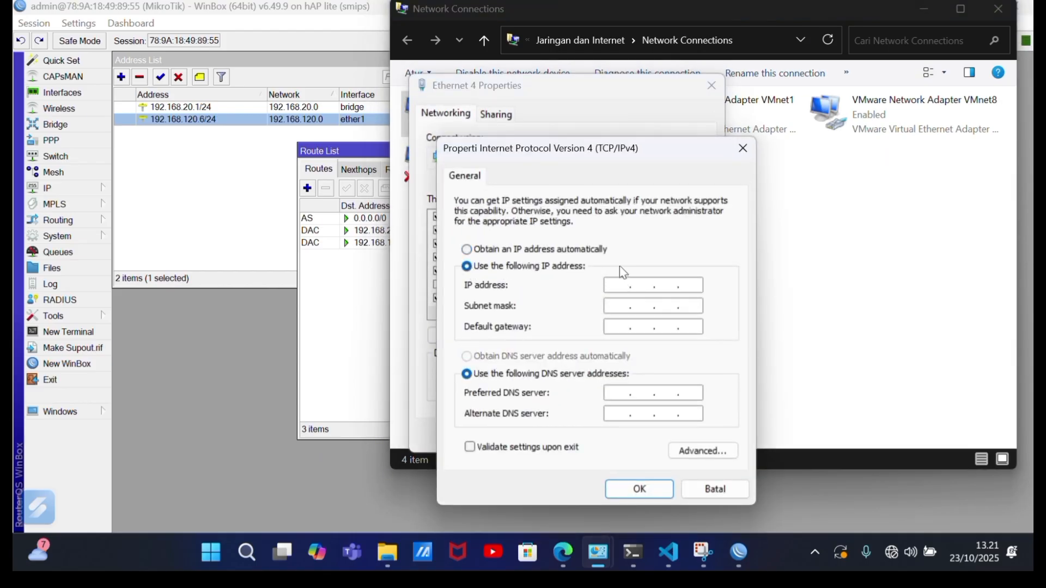
left_click(621, 285)
type("192")
key("BackSpace")
left_click(624, 306)
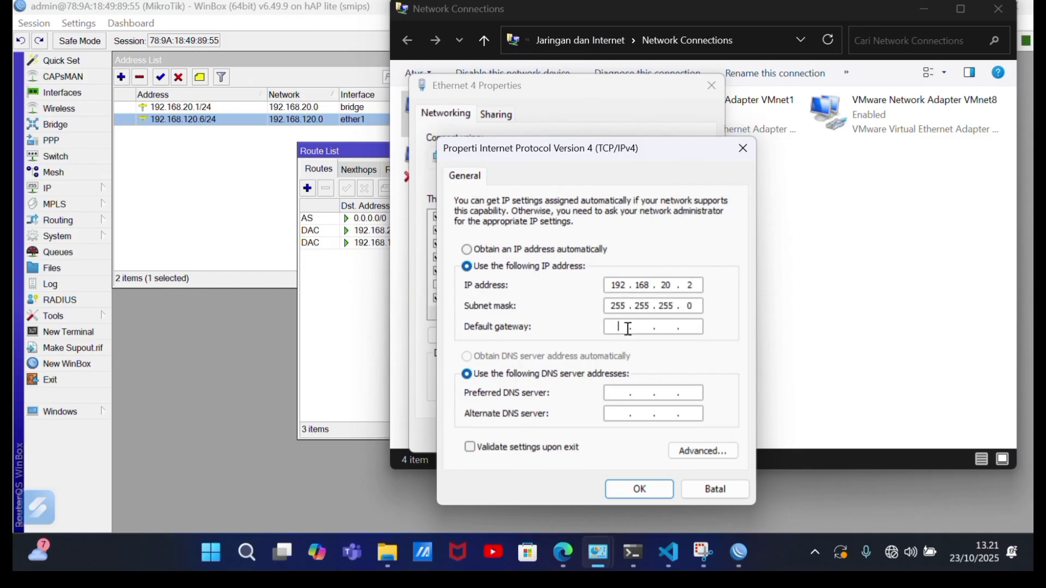
left_click(636, 326)
type("192.168.20.1")
Step: Set Ethernet 4's preferred DNS server to 192.168.20.1 and save the adapter settings, accepting the warning
left_click(618, 394)
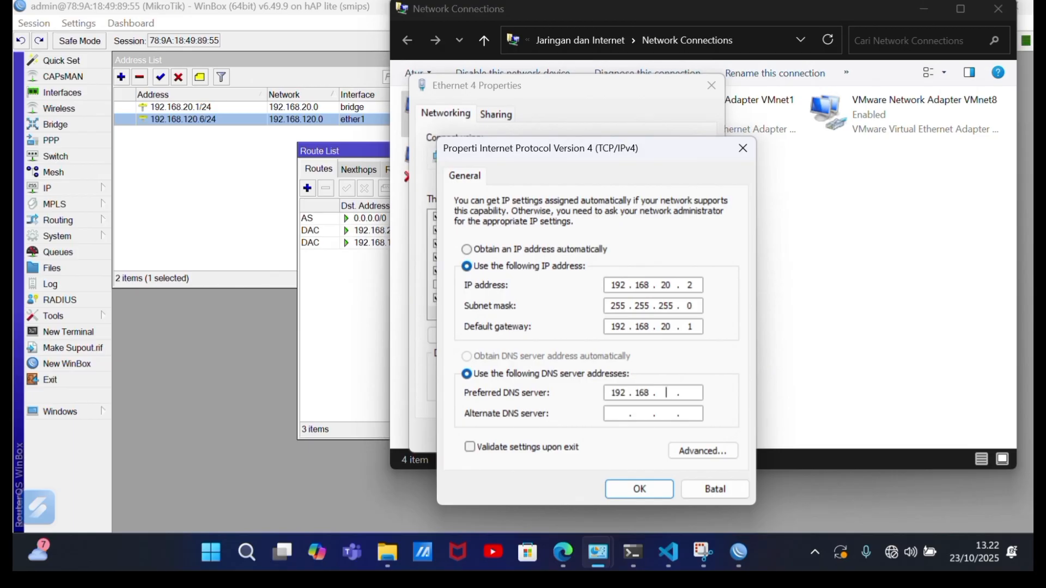
left_click(661, 490)
left_click(598, 348)
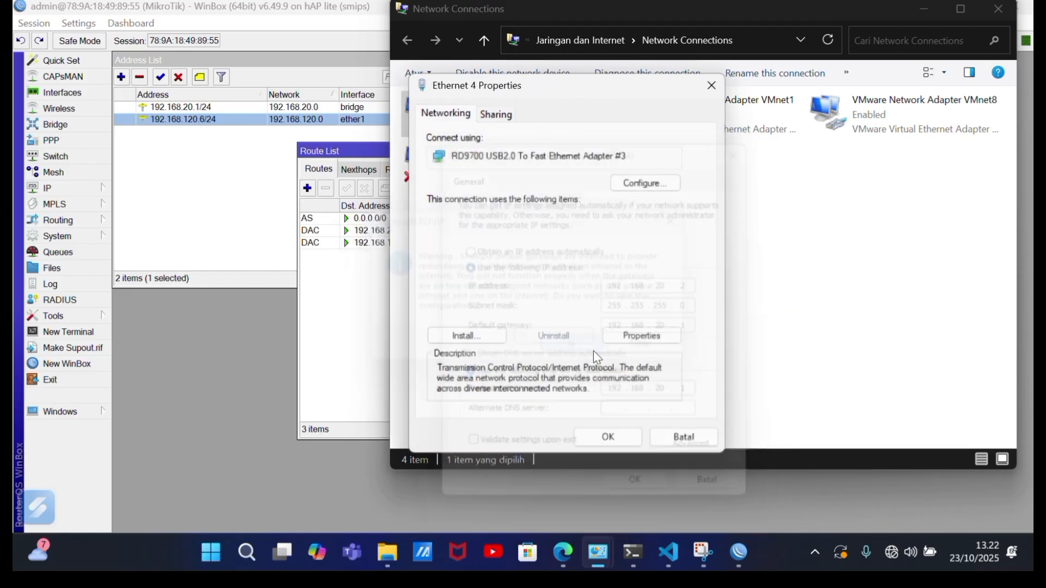
left_click(591, 433)
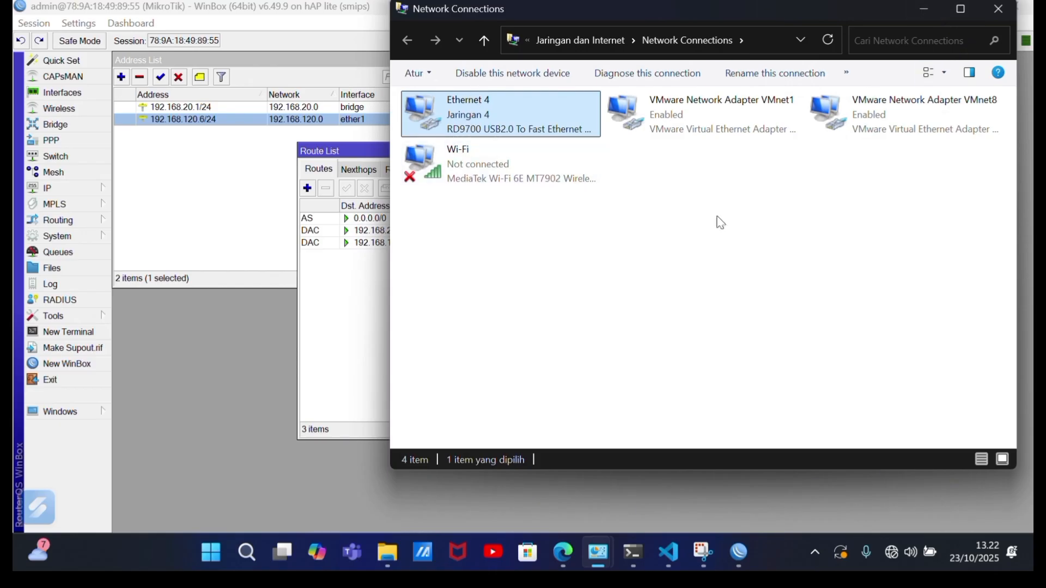
Step: Switch to the Command Prompt, run ipconfig, and ping 8.8.8.8 from the PC in a maximized window
left_click(633, 554)
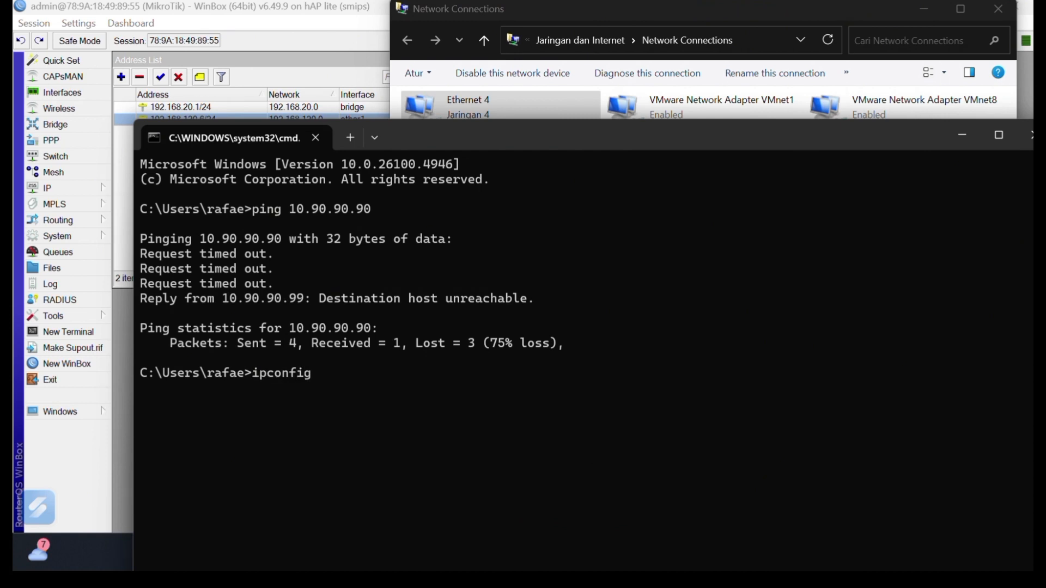
key("Return")
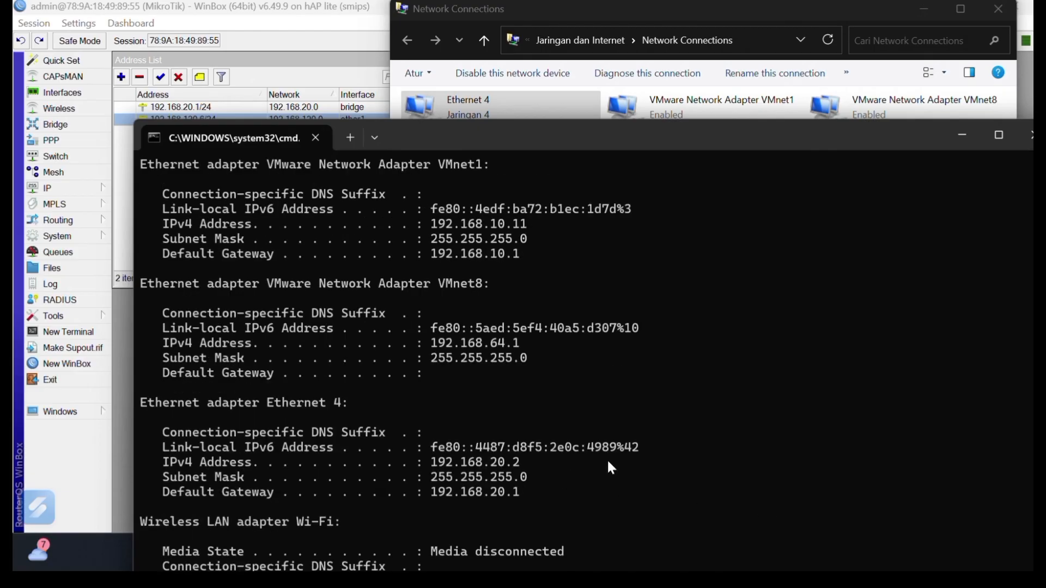
left_click_drag(614, 147, 493, 115)
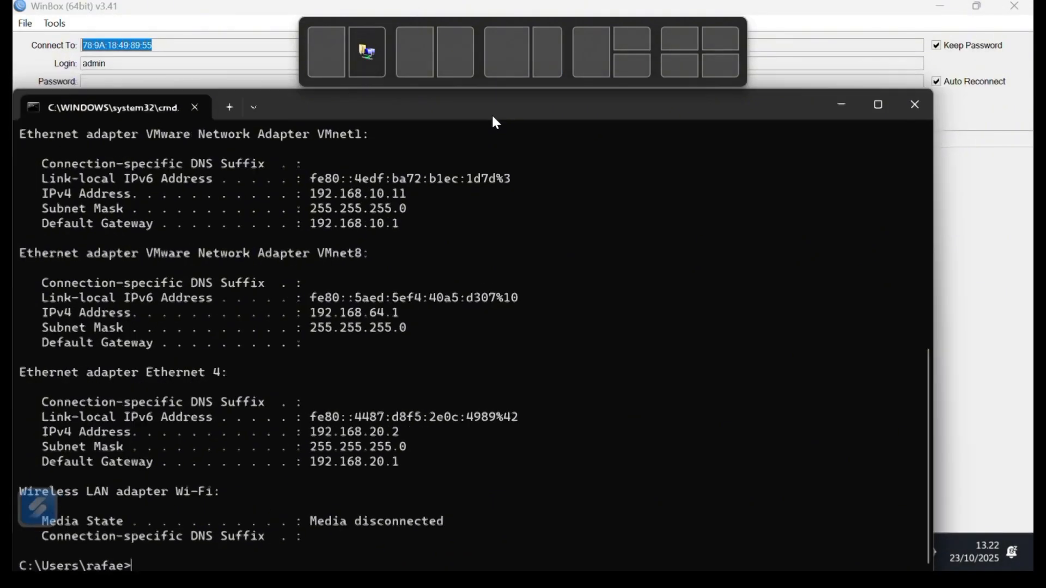
left_click(880, 104)
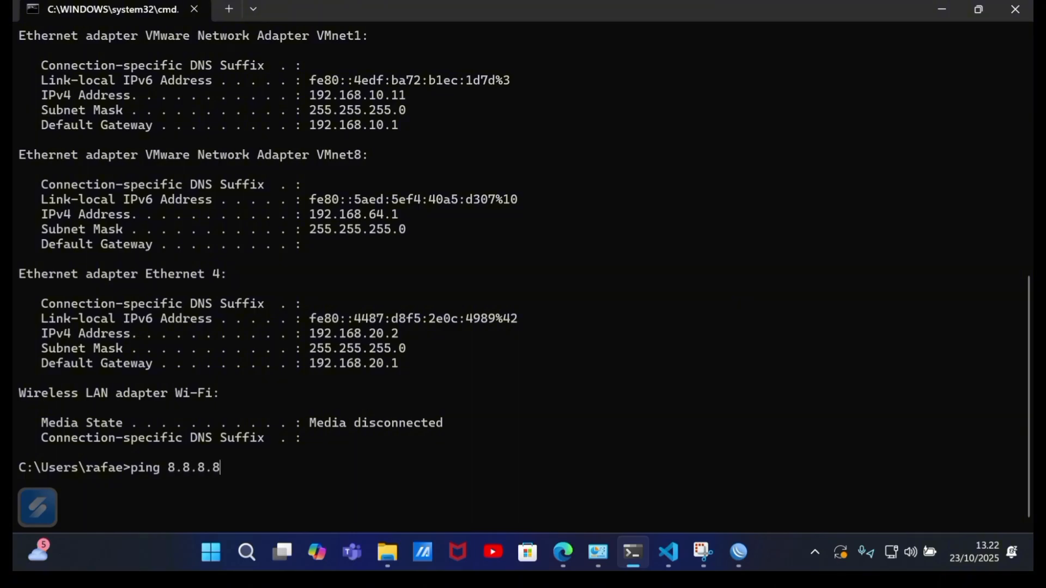
key("Return")
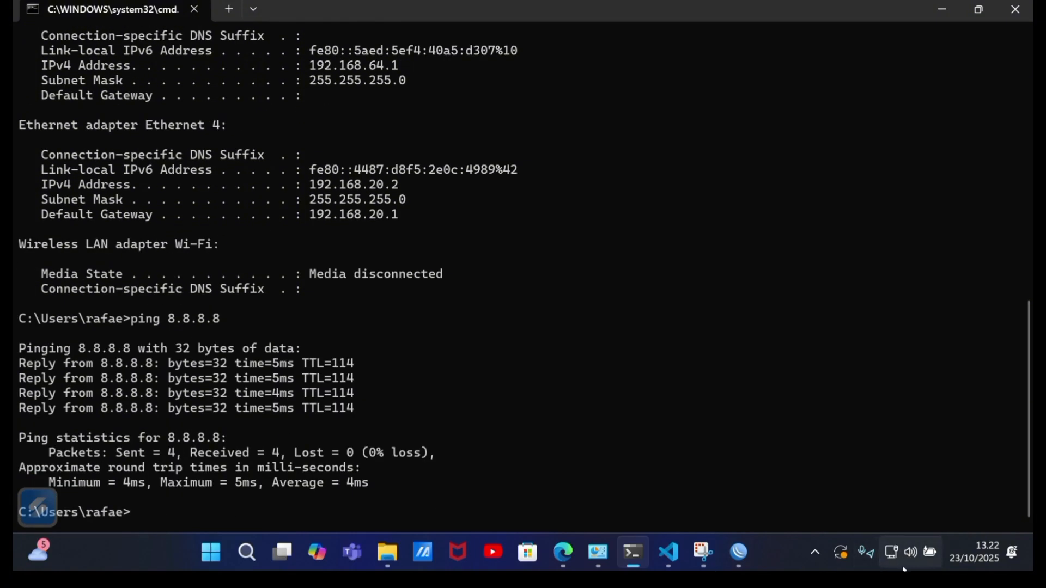
Step: Close the Command Prompt, return to WinBox and dismiss the password change request
left_click(1014, 10)
left_click(925, 9)
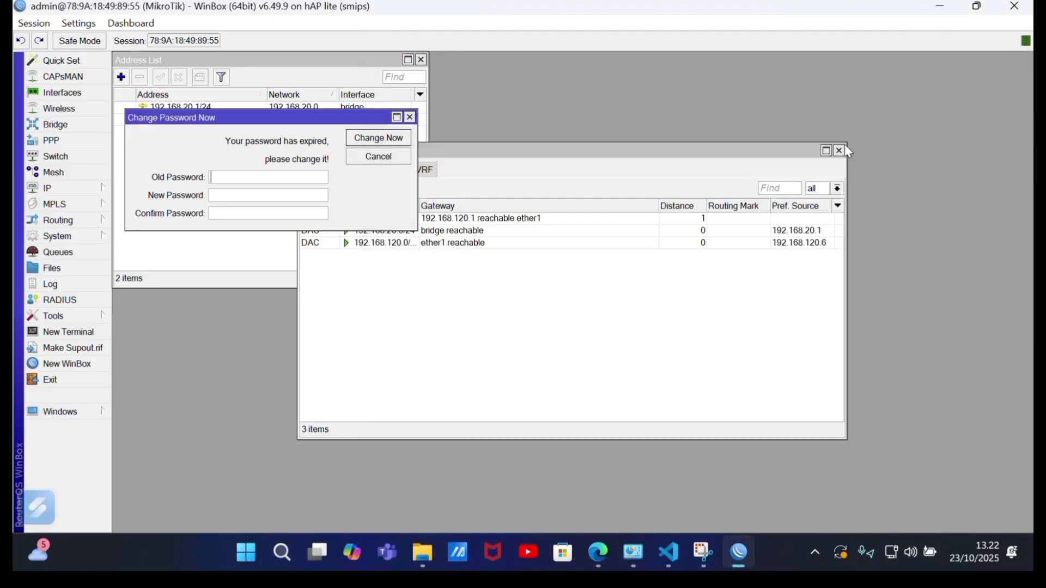
left_click(394, 158)
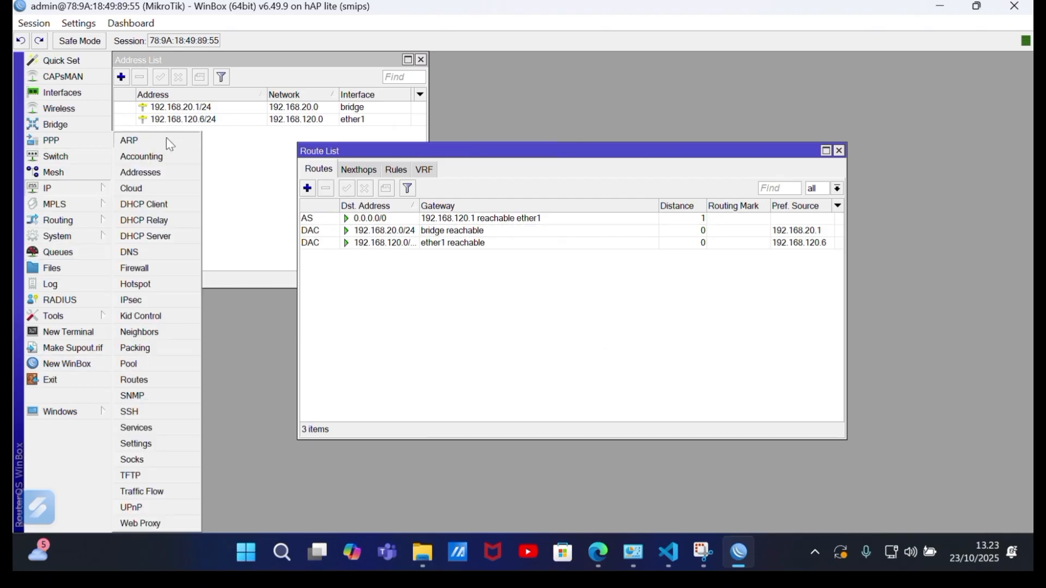
Step: Create a VLAN interface named HOSTPOT with VLAN ID 100 on ether4
left_click(71, 94)
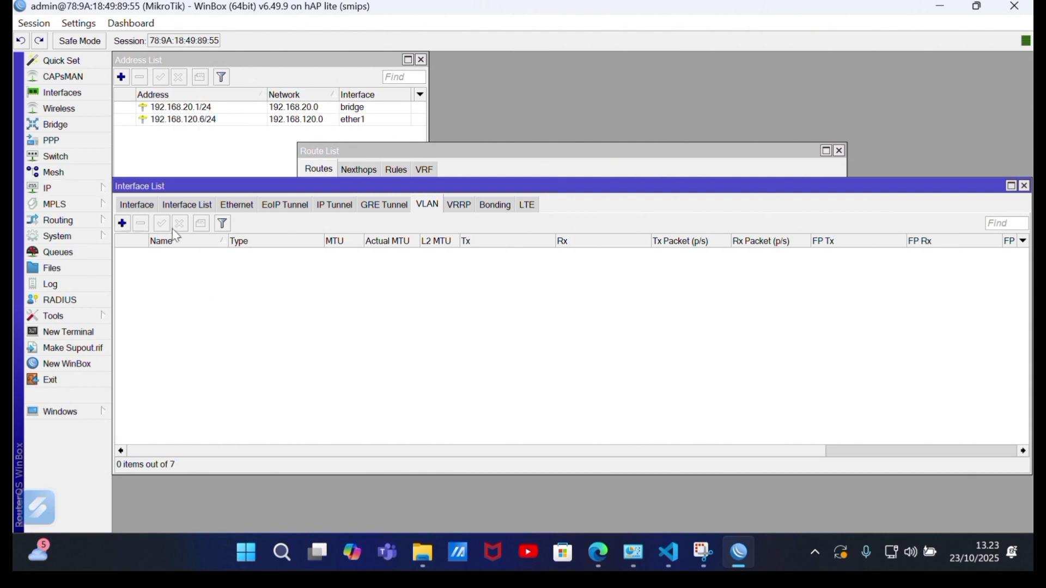
left_click(122, 224)
key("BackSpace")
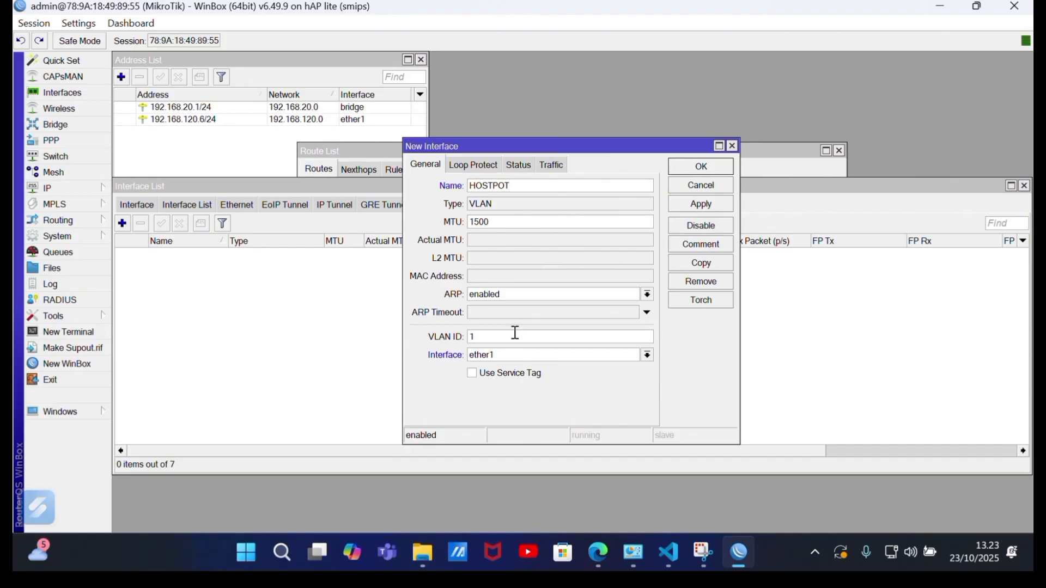
left_click(647, 355)
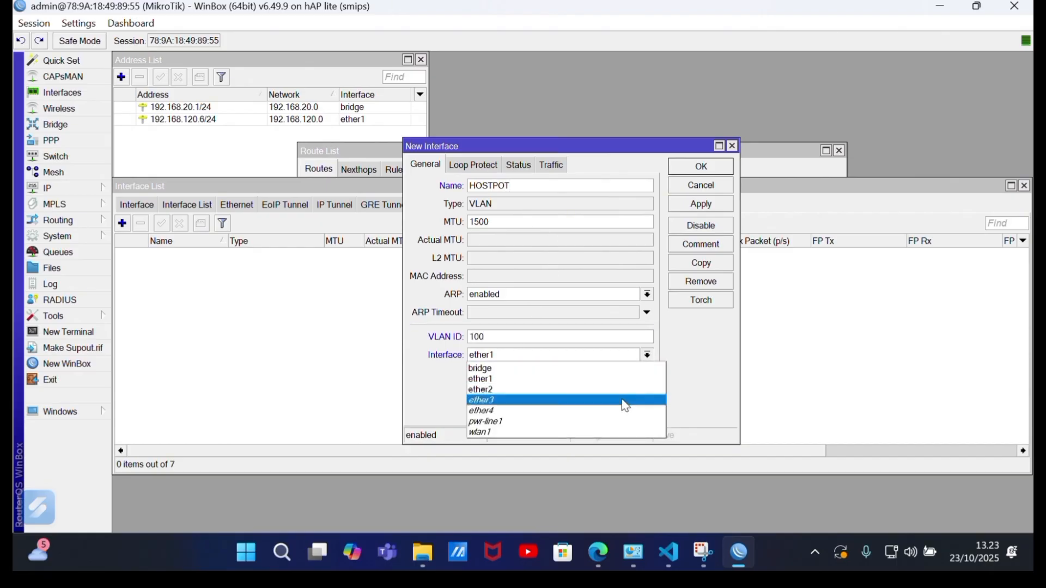
left_click(623, 402)
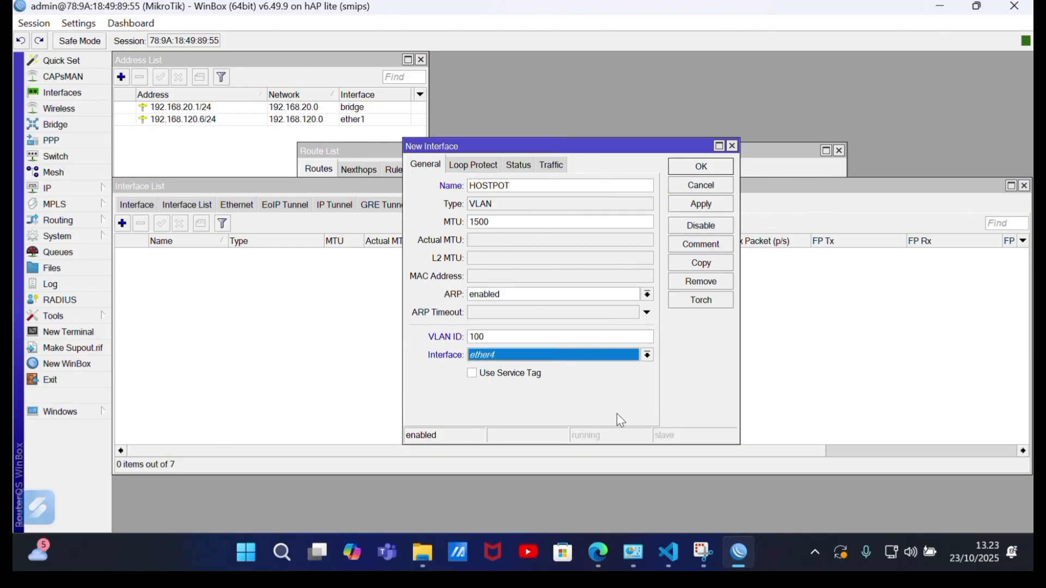
left_click(697, 209)
Step: Copy the HOSTPOT VLAN as a new interface named STATIC with VLAN ID 200 on ether4, and close both interface dialogs
left_click(701, 263)
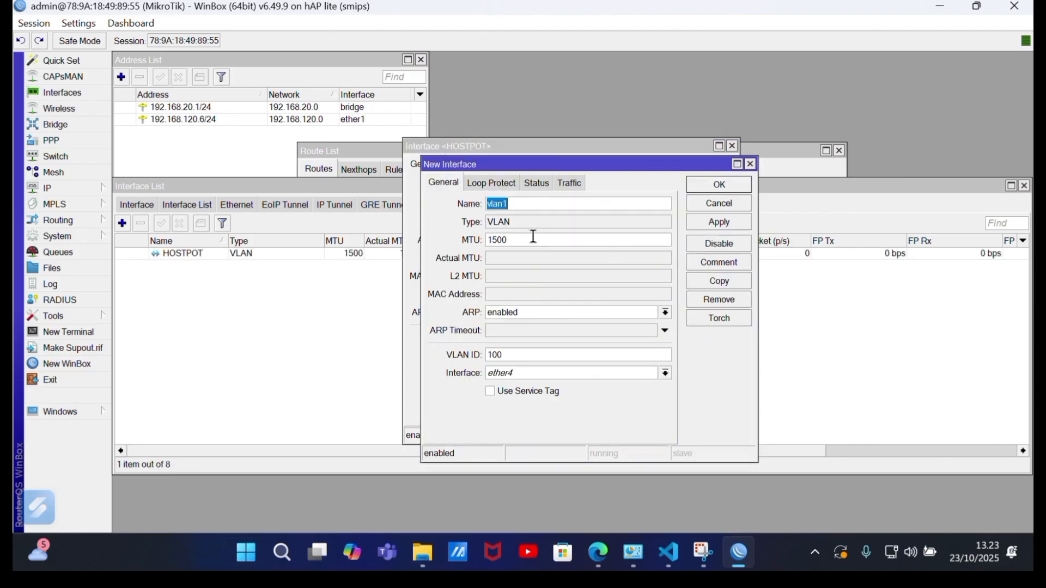
type("STATIC")
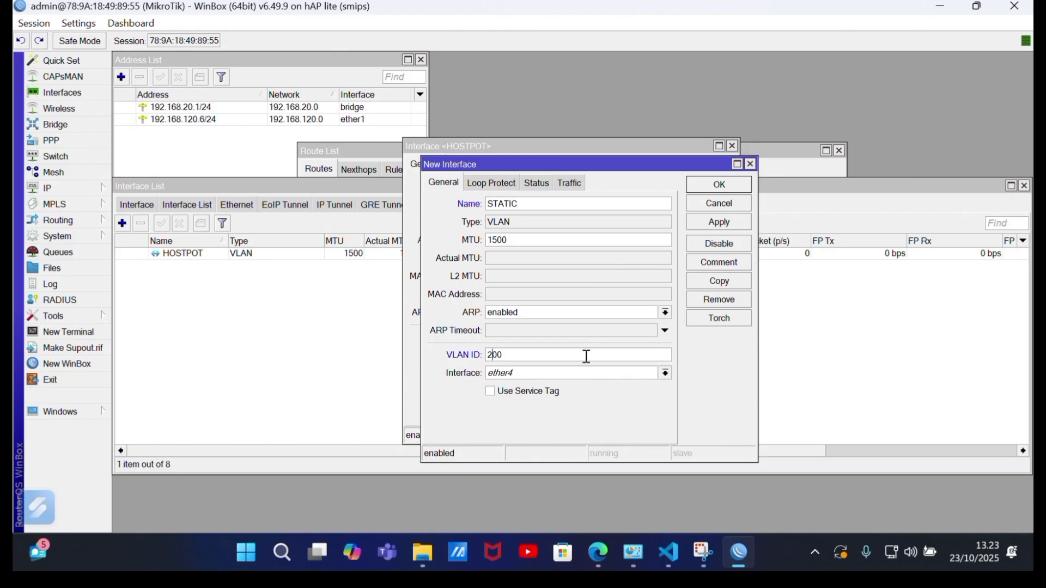
left_click(736, 224)
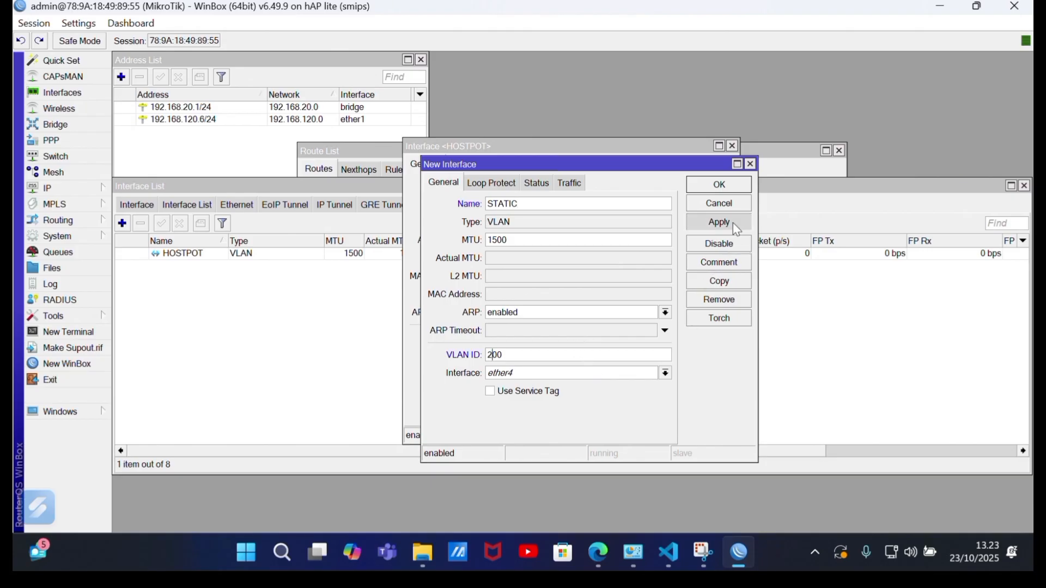
left_click(743, 185)
left_click(725, 169)
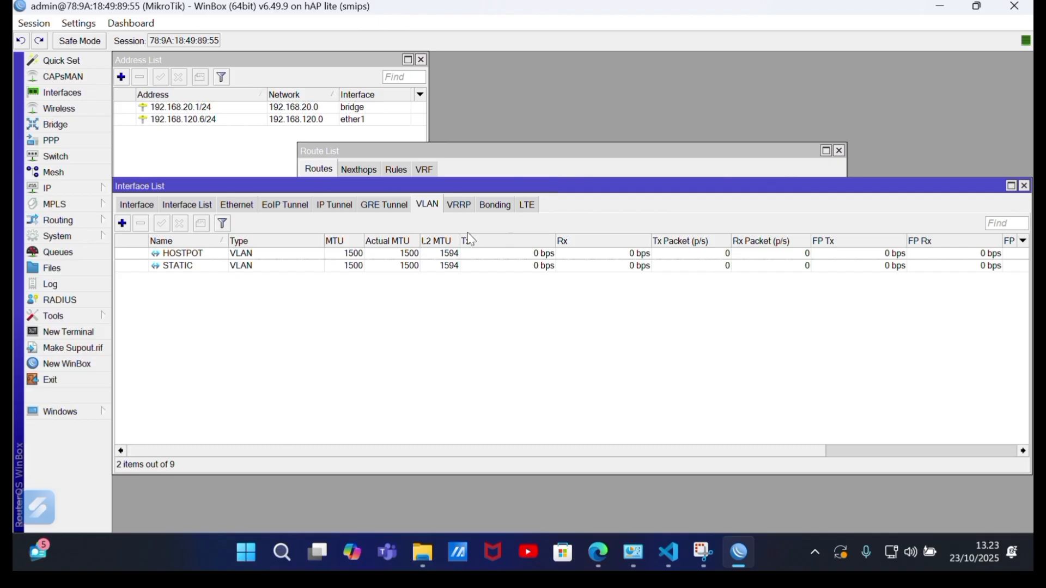
Step: Create a third VLAN interface named DHCP with VLAN ID 300 on ether4 and save it
left_click(122, 224)
key("BackSpace")
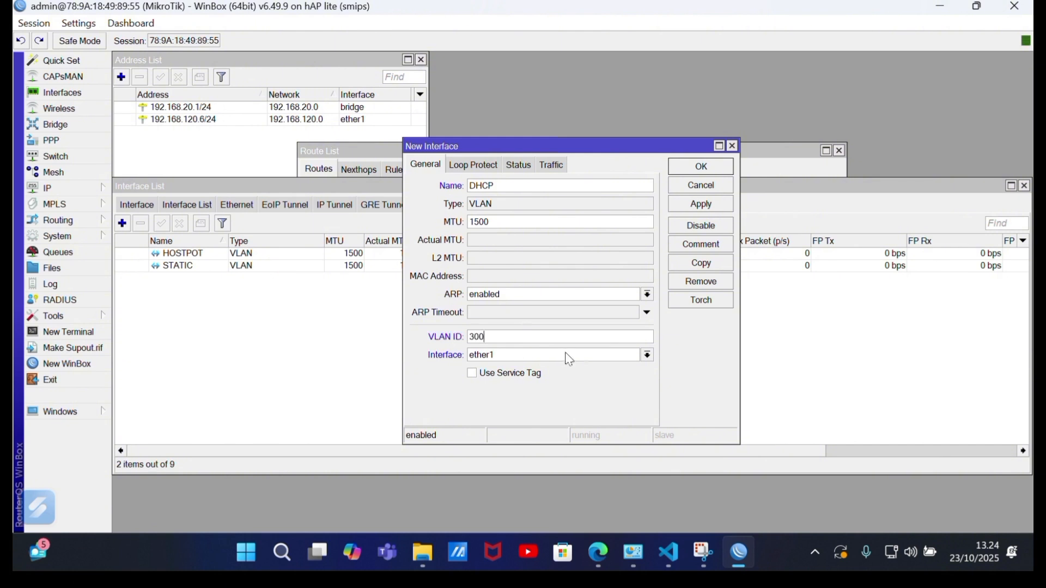
left_click(648, 355)
left_click(572, 437)
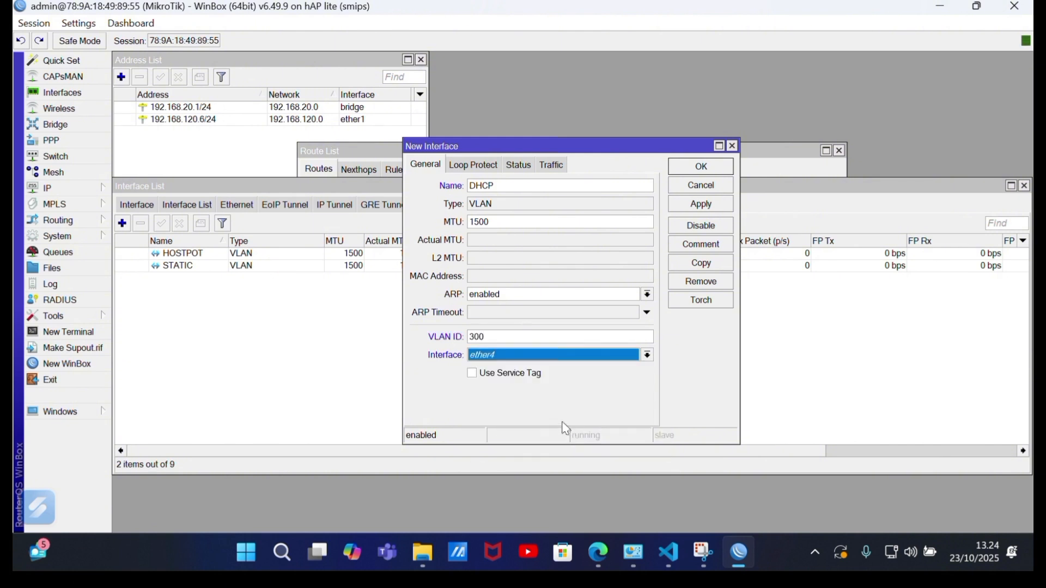
left_click(697, 206)
left_click(698, 167)
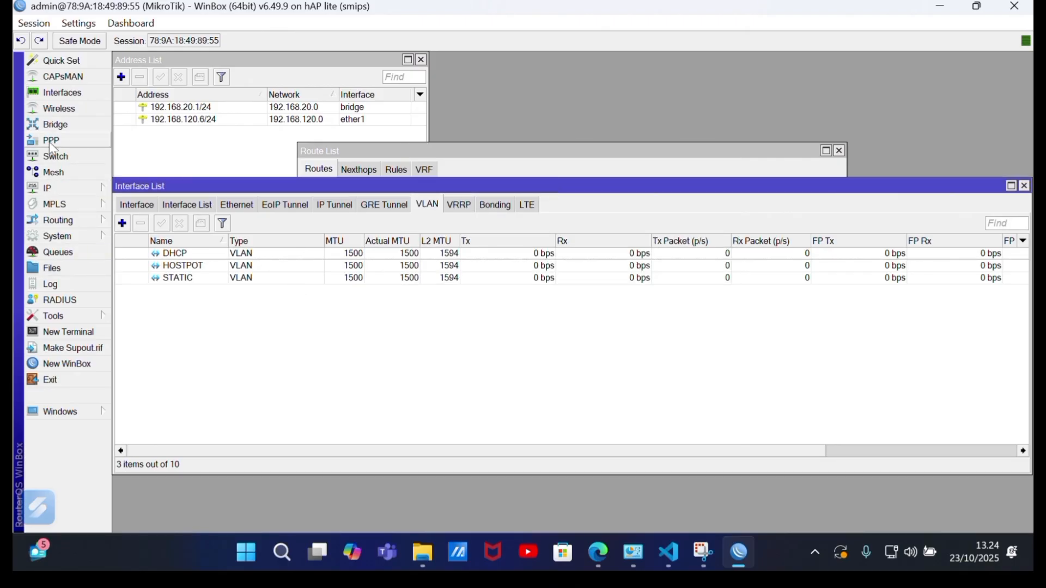
Step: Add the IP address 192.168.5.1/24 to the HOSTPOT interface
left_click(144, 150)
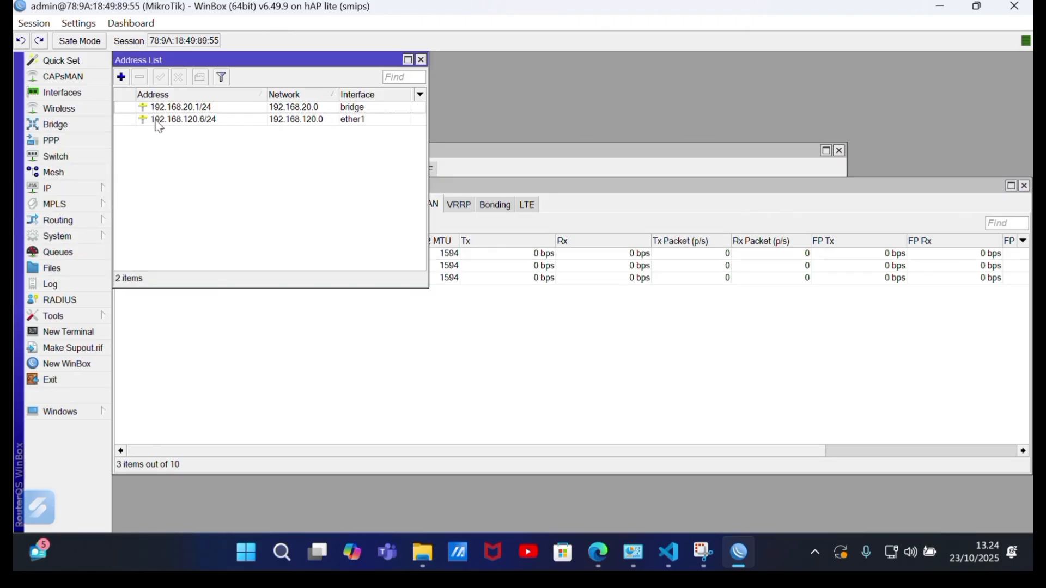
left_click(120, 76)
type("192.168.5.1/24")
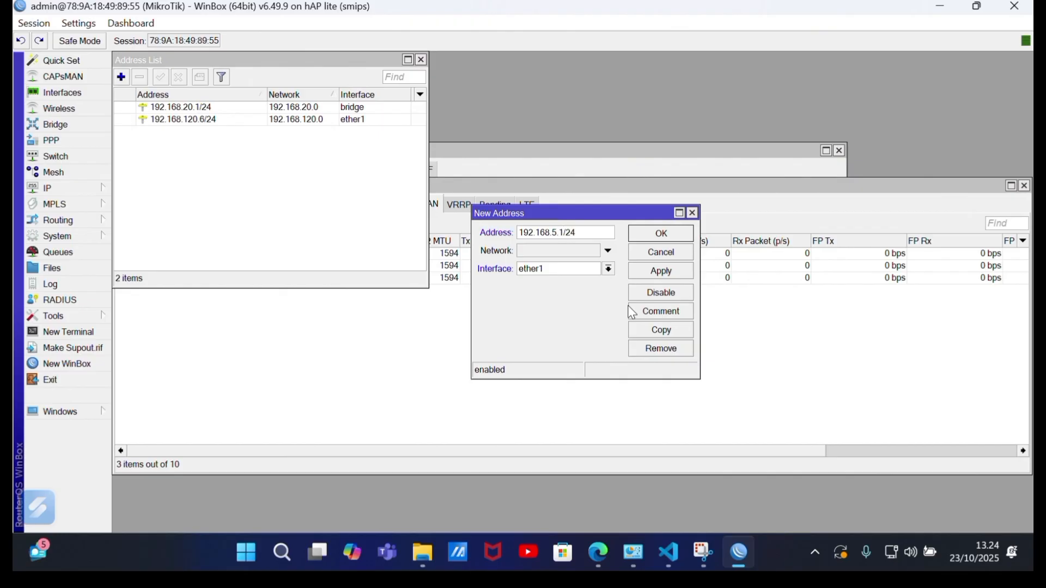
left_click(609, 268)
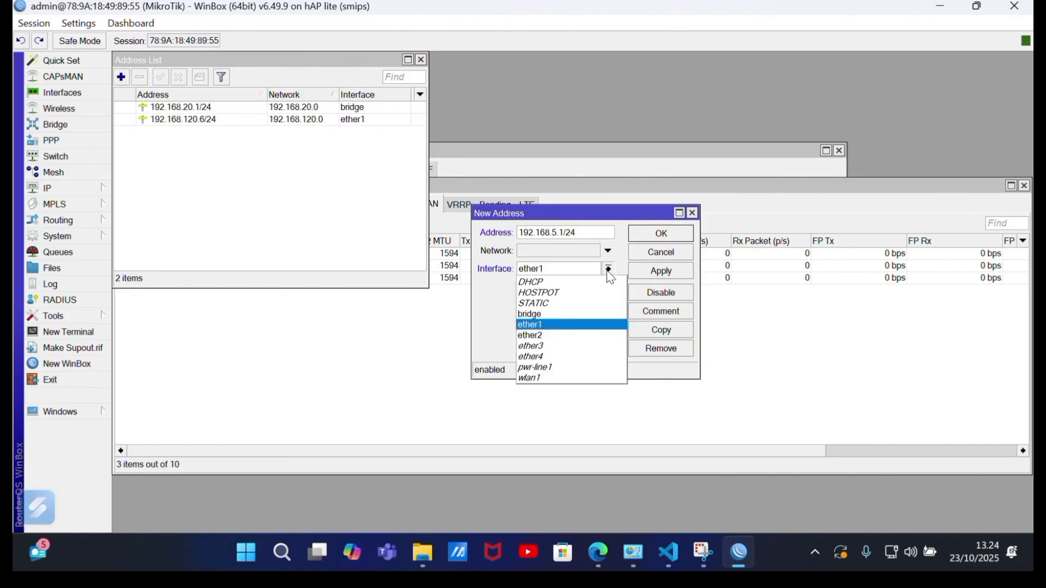
left_click(602, 291)
left_click(661, 271)
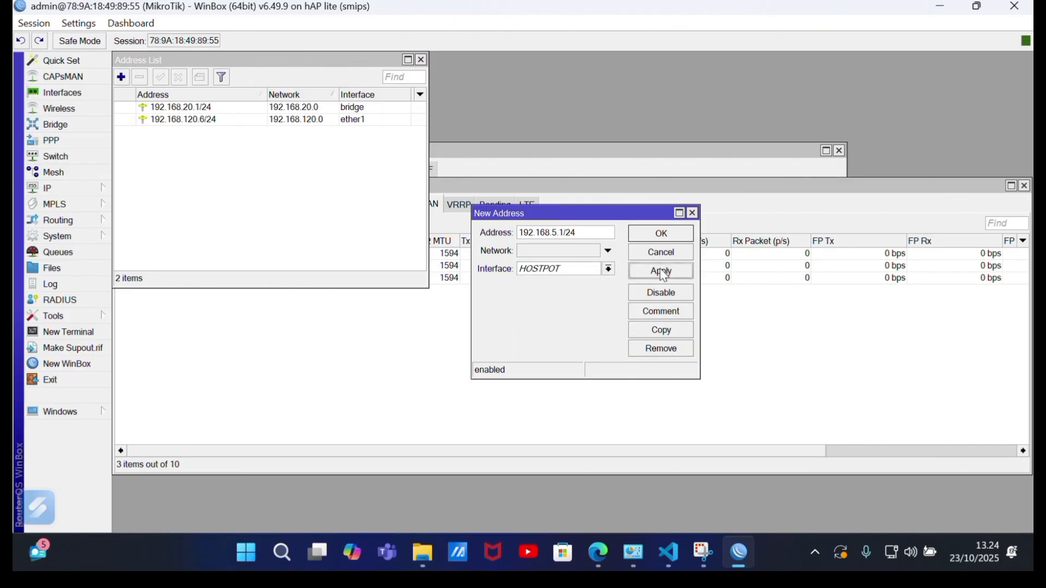
Step: Copy the HOSTPOT address entry as 192.168.10.1/24 and assign it to the STATIC interface
left_click(672, 330)
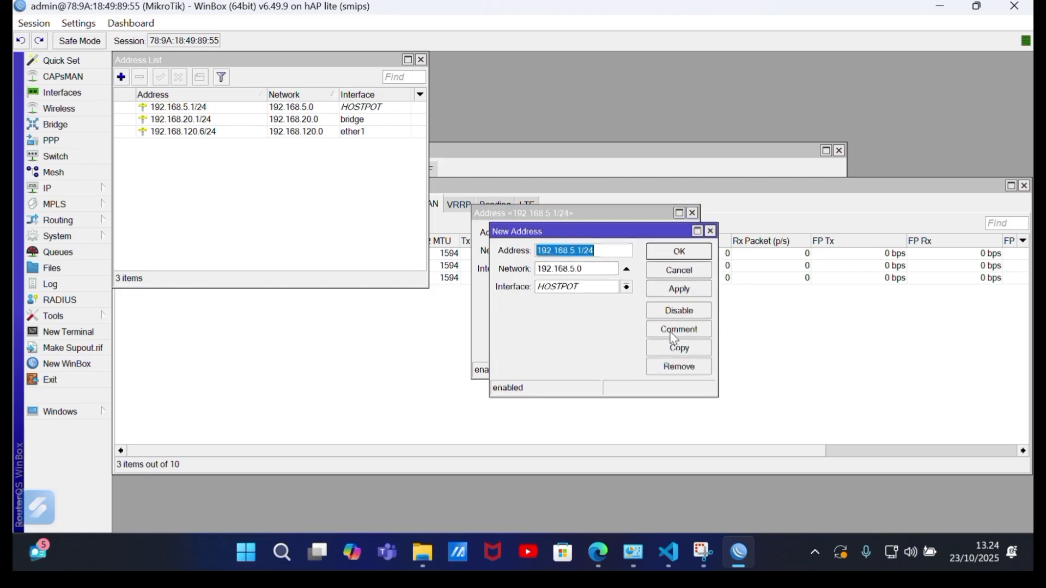
left_click(600, 254)
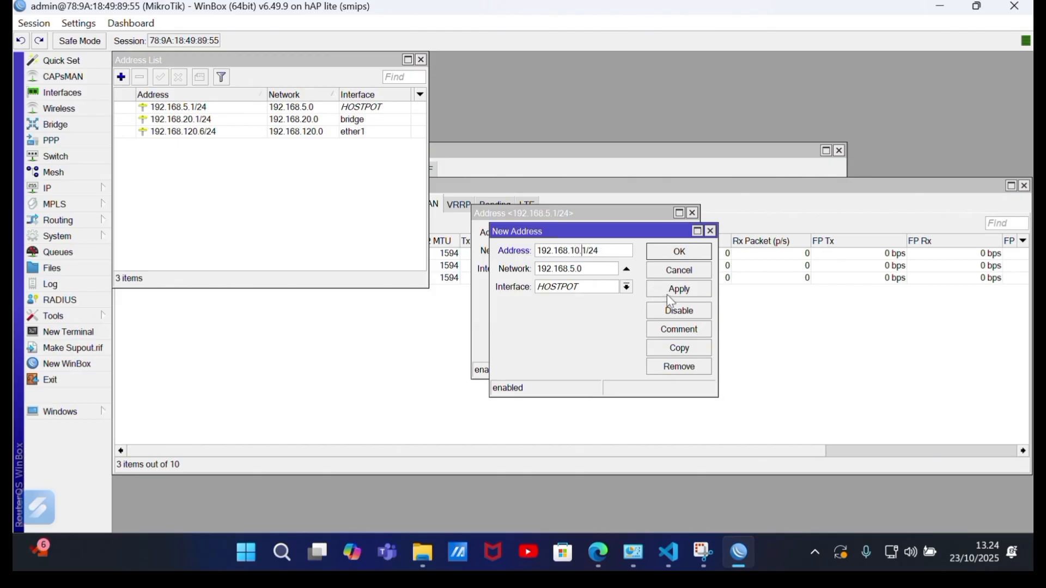
left_click(628, 287)
left_click(613, 322)
left_click(679, 289)
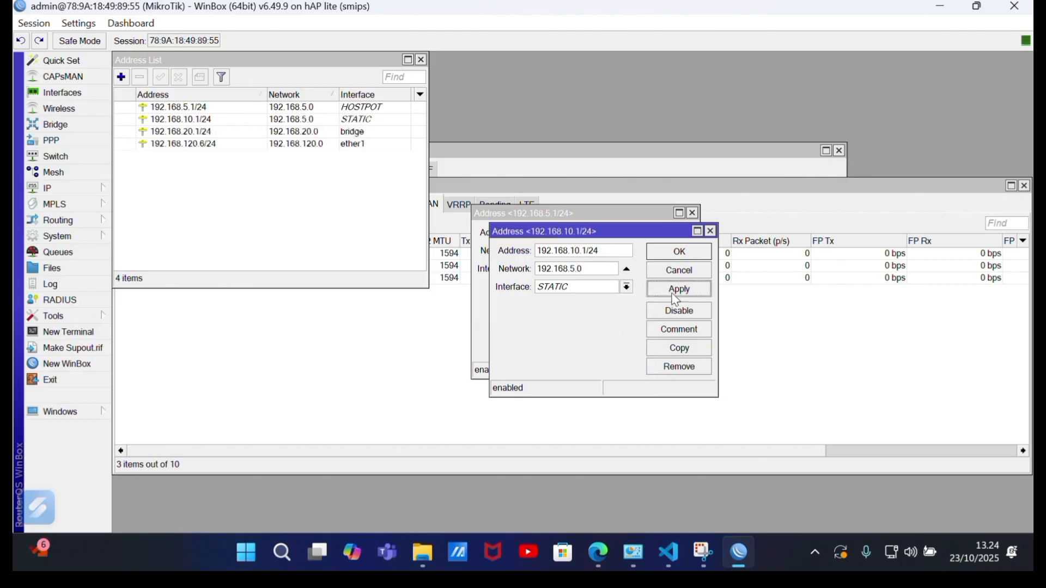
Step: Copy the STATIC address entry as 192.168.15.1/24 on the DHCP interface, and close all the address dialogs
left_click(700, 347)
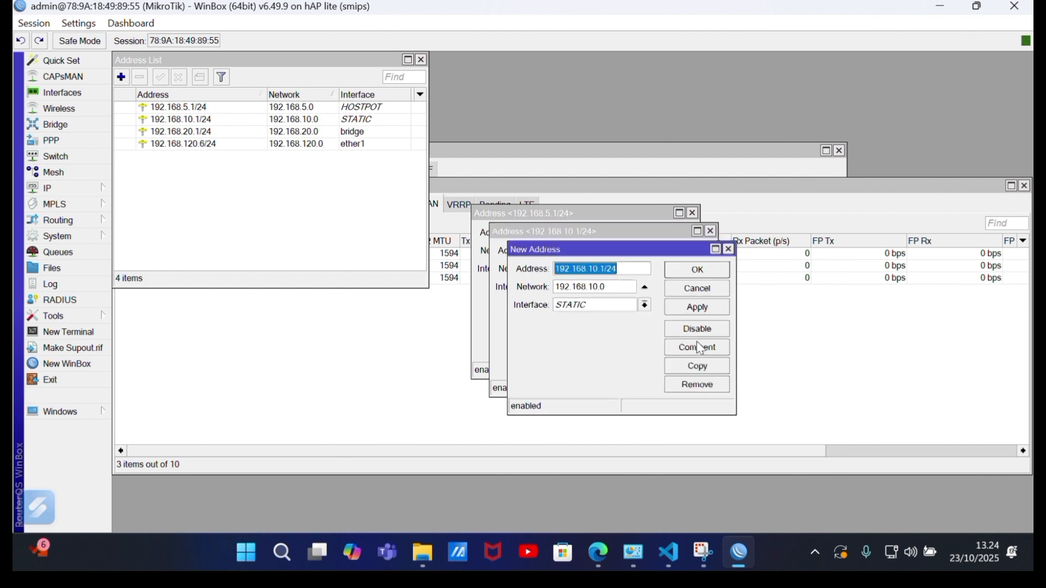
left_click(607, 269)
key("BackSpace")
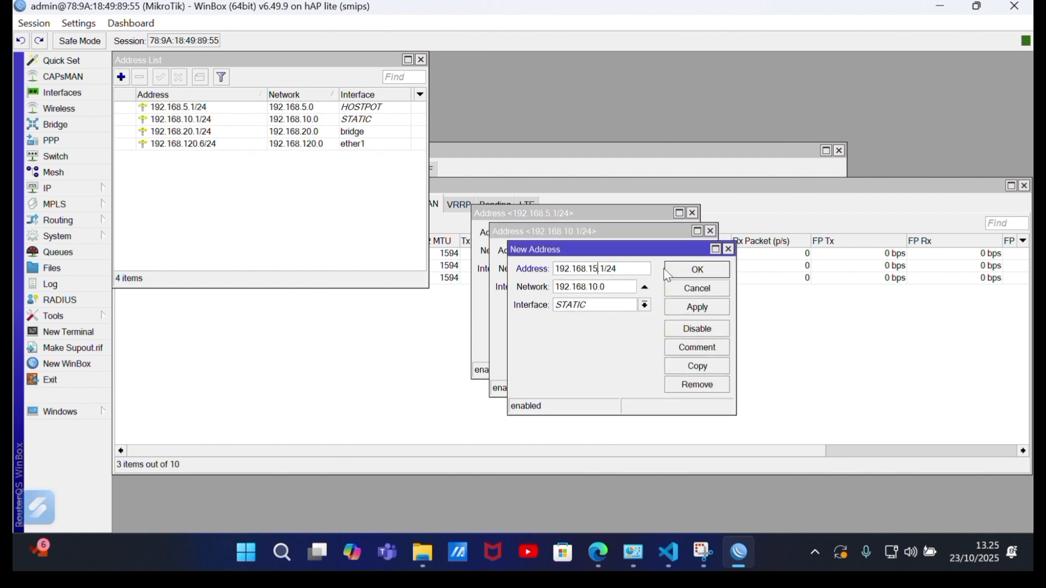
left_click(647, 305)
left_click(627, 319)
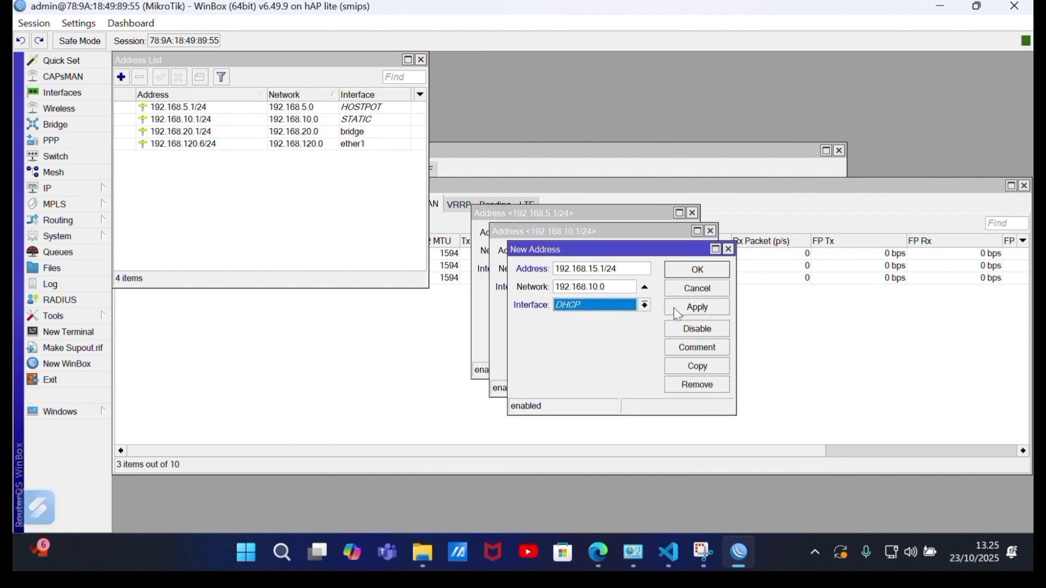
left_click(681, 310)
left_click(697, 270)
left_click(683, 252)
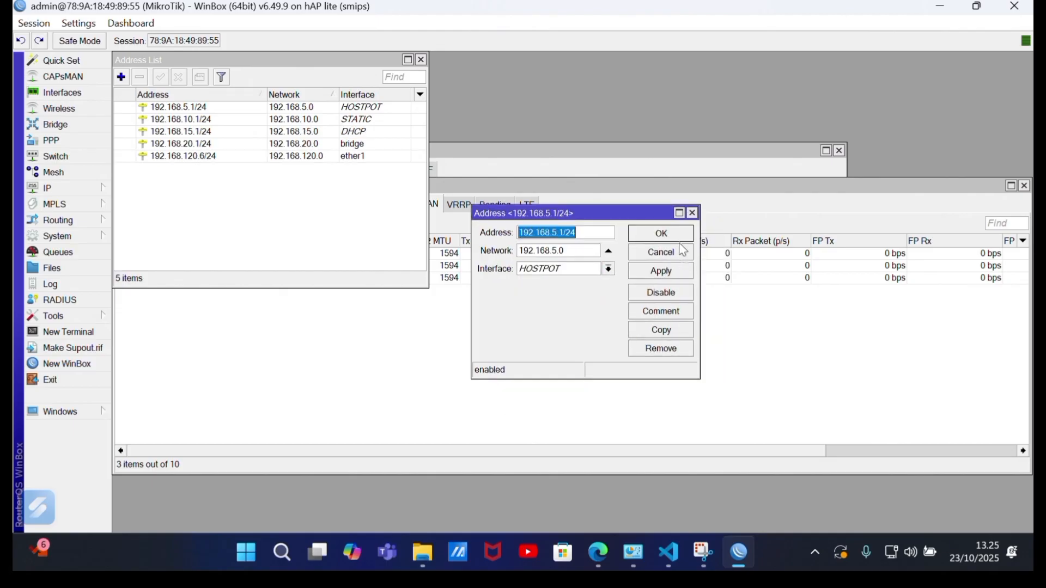
left_click(684, 252)
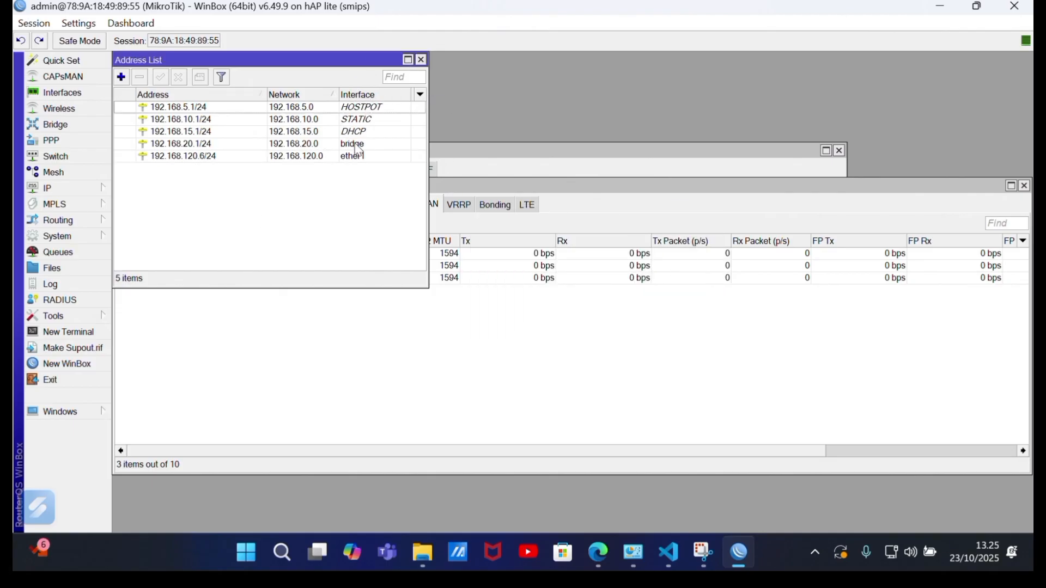
Step: Open the router's Hotspot configuration at its list of servers
left_click(65, 189)
left_click(143, 283)
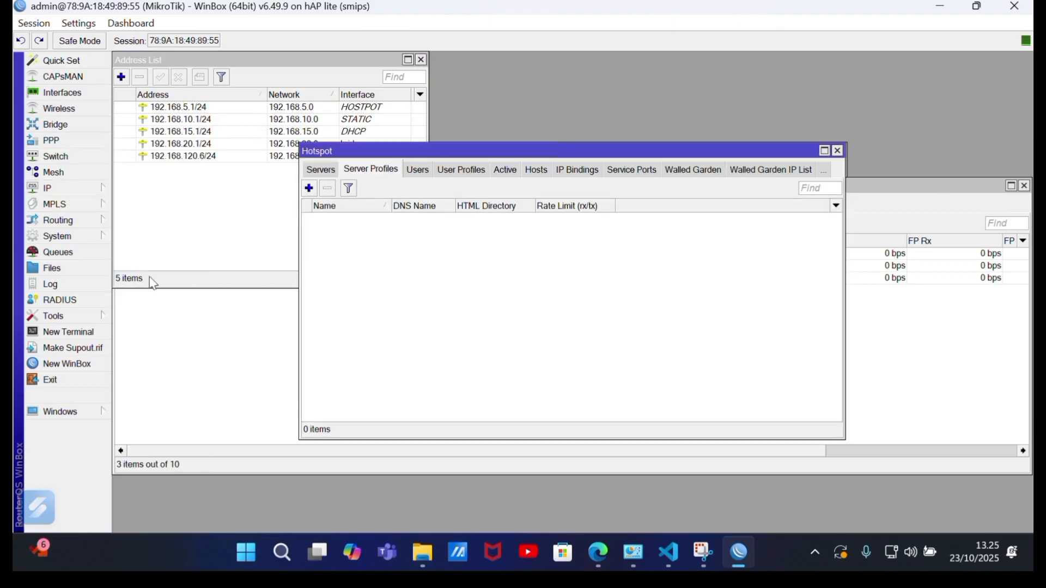
left_click(326, 176)
left_click(497, 188)
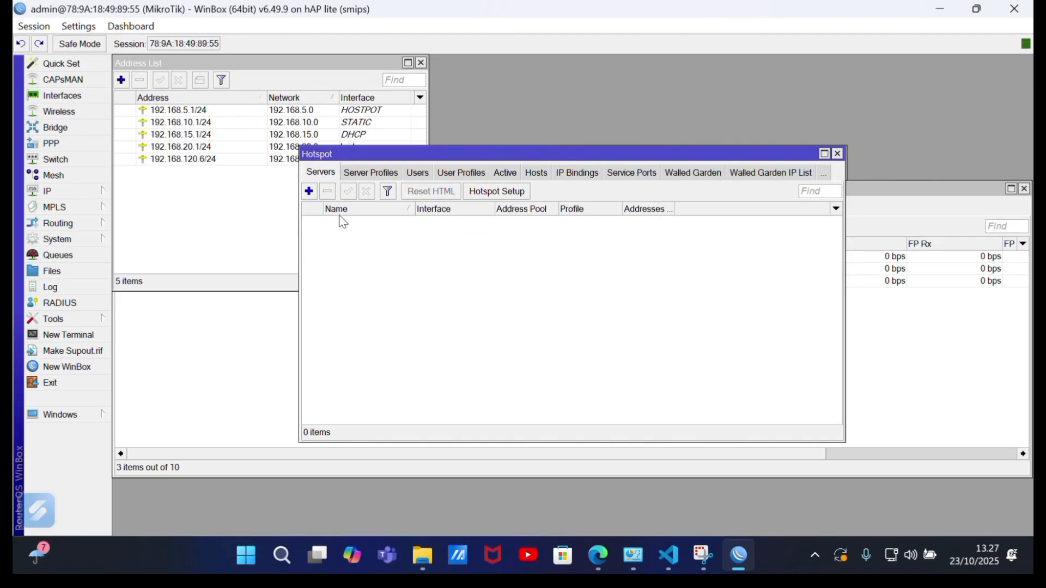
left_click(309, 192)
left_click(712, 187)
Step: Create a hotspot user profile named kelompok1 with 3 shared users and a 5M/5M rate limit
left_click(471, 174)
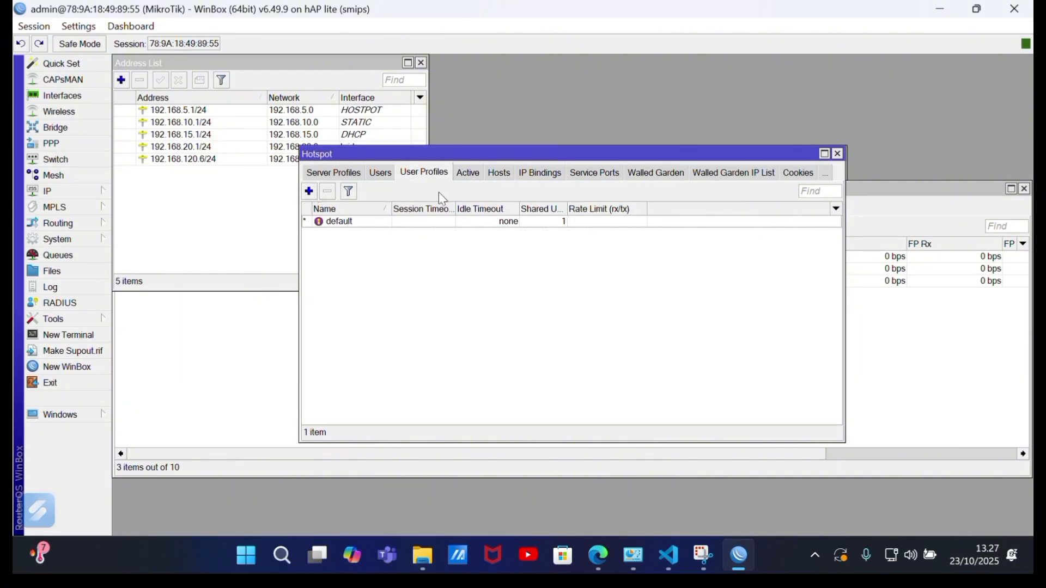
left_click(309, 192)
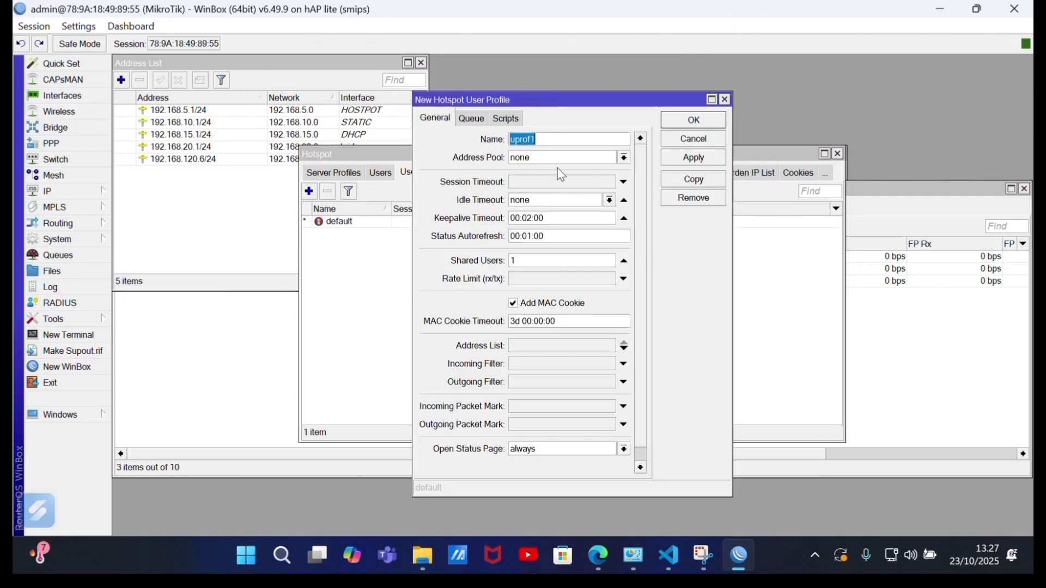
key("BackSpace")
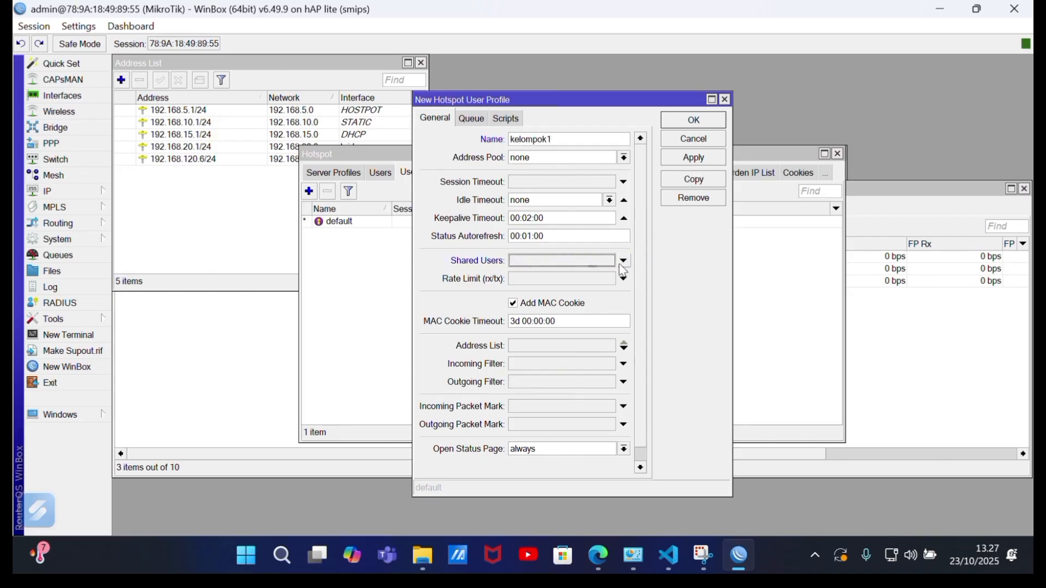
double_click(602, 259)
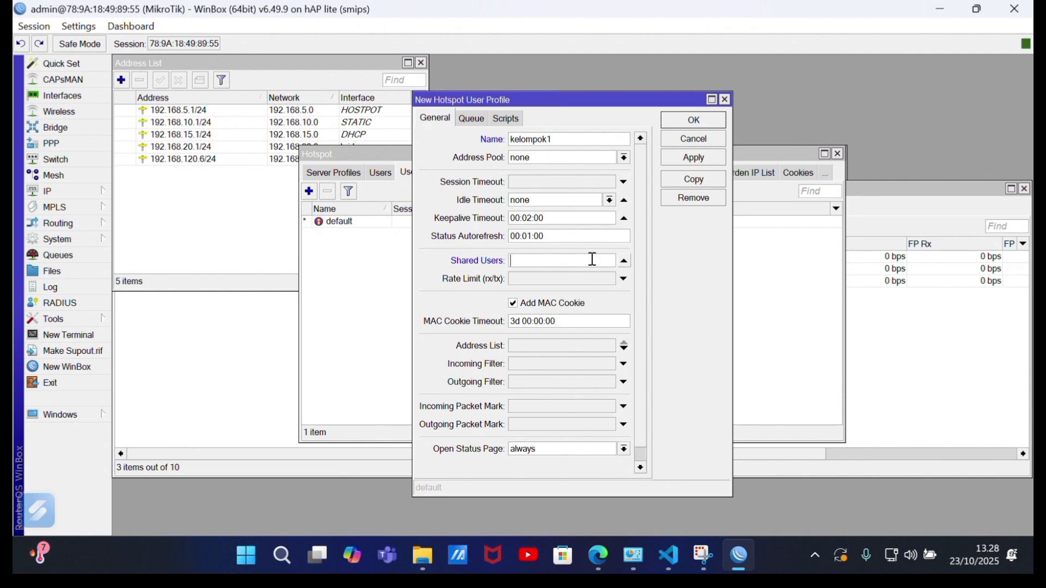
left_click(625, 279)
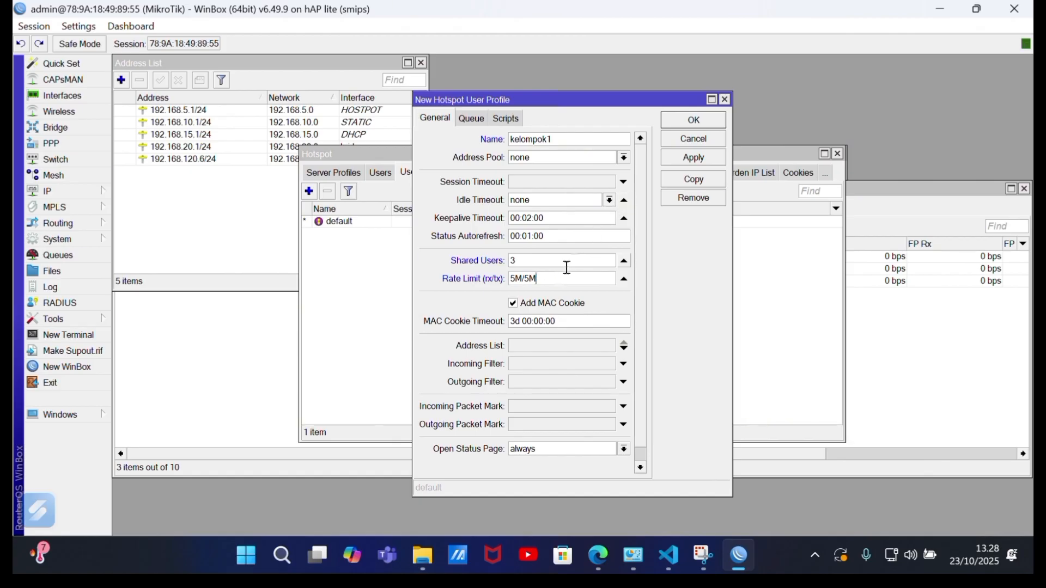
left_click(706, 163)
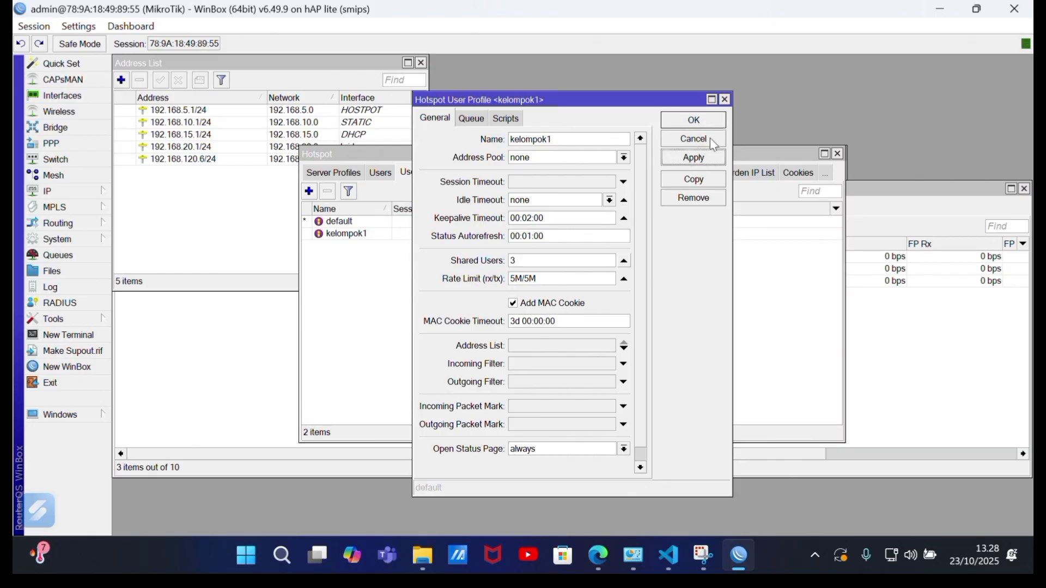
Step: Copy the kelompok1 user profile under the name kelompok2, save it and close both profile dialogs
left_click(693, 179)
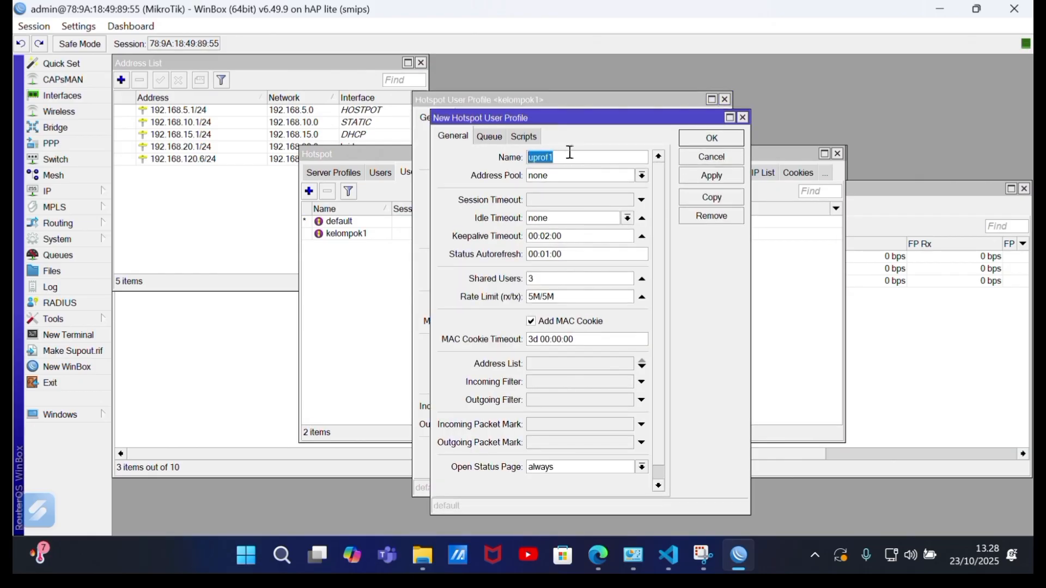
key("BackSpace")
key("BackSpace")
key("BackSpace")
key("BackSpace")
key("BackSpace")
key("BackSpace")
key("BackSpace")
key("BackSpace")
key("BackSpace")
type("kelom")
left_click(704, 177)
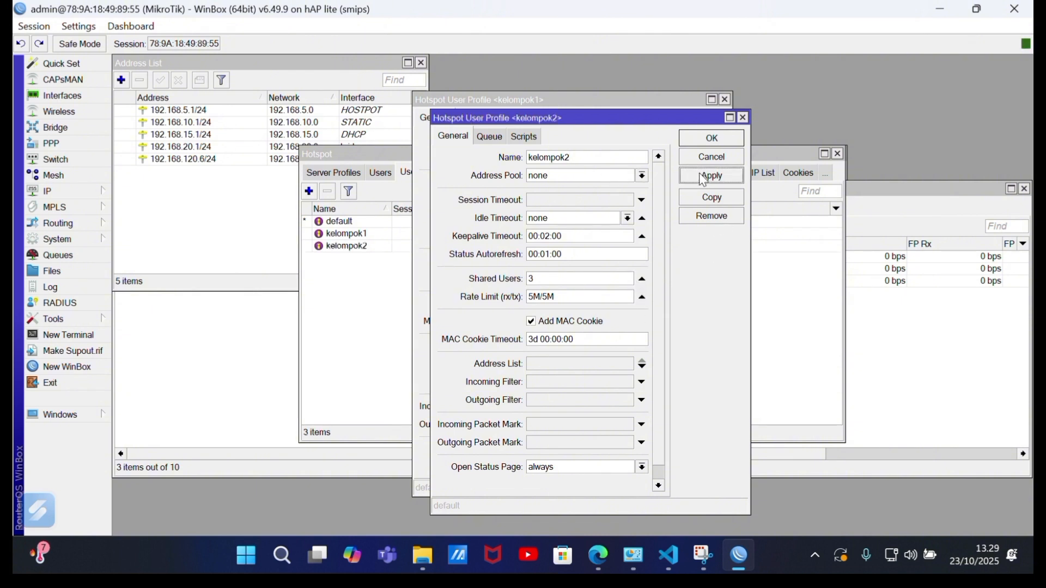
left_click(709, 140)
left_click(697, 119)
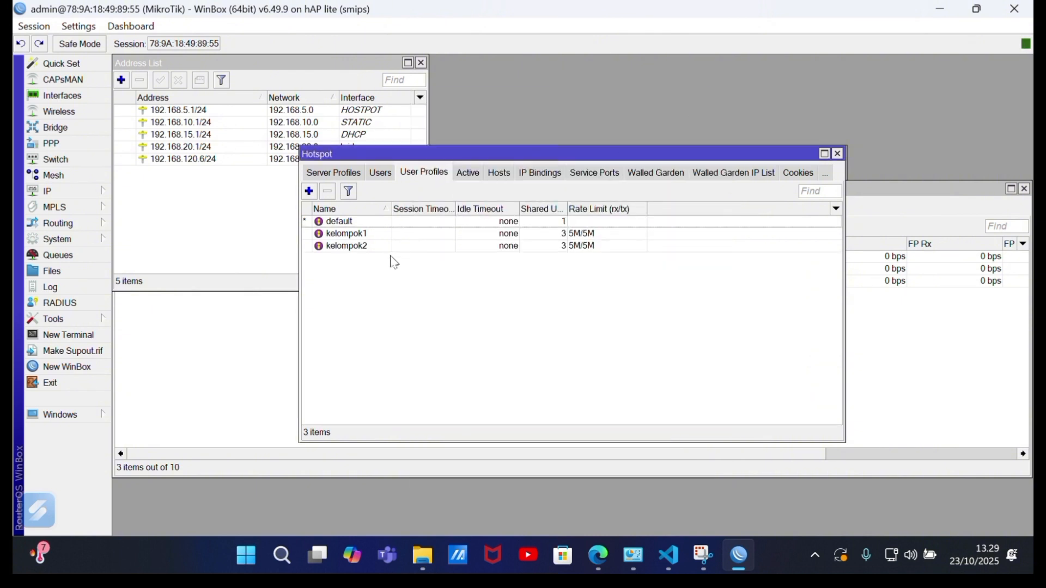
left_click(382, 173)
left_click(309, 192)
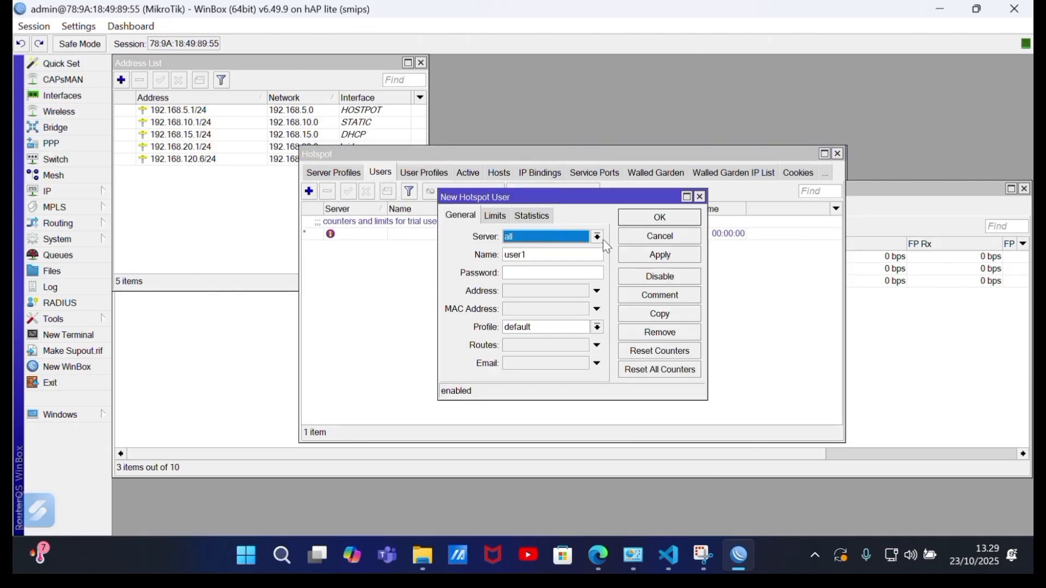
left_click(598, 238)
left_click(597, 237)
left_click(598, 237)
left_click(702, 198)
left_click(703, 197)
Step: Run DHCP Setup on the DHCP interface, accept the proposed settings with a 00:10:00 lease time, and close the DHCP server window
left_click(68, 191)
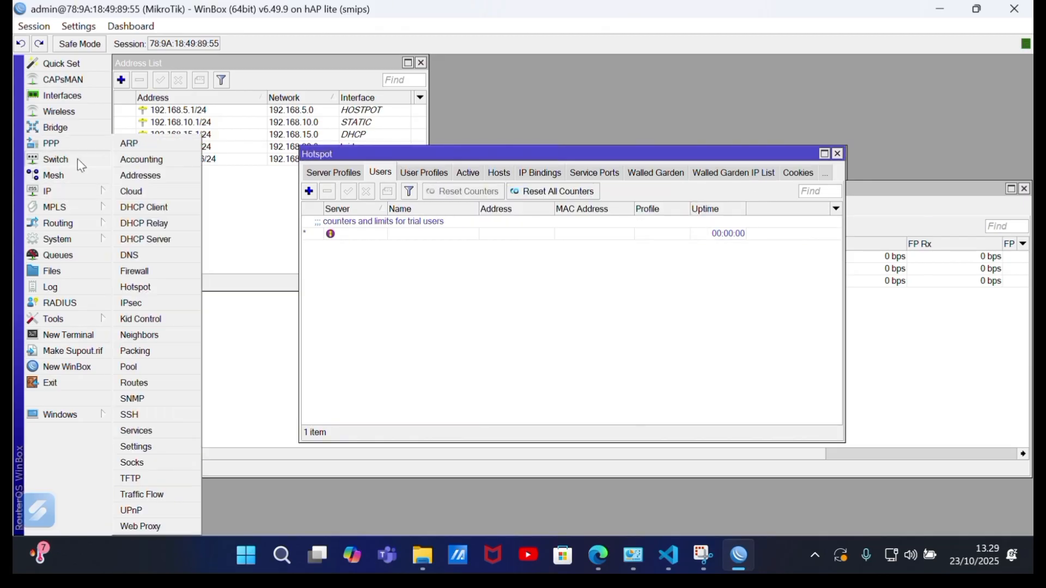
left_click(145, 238)
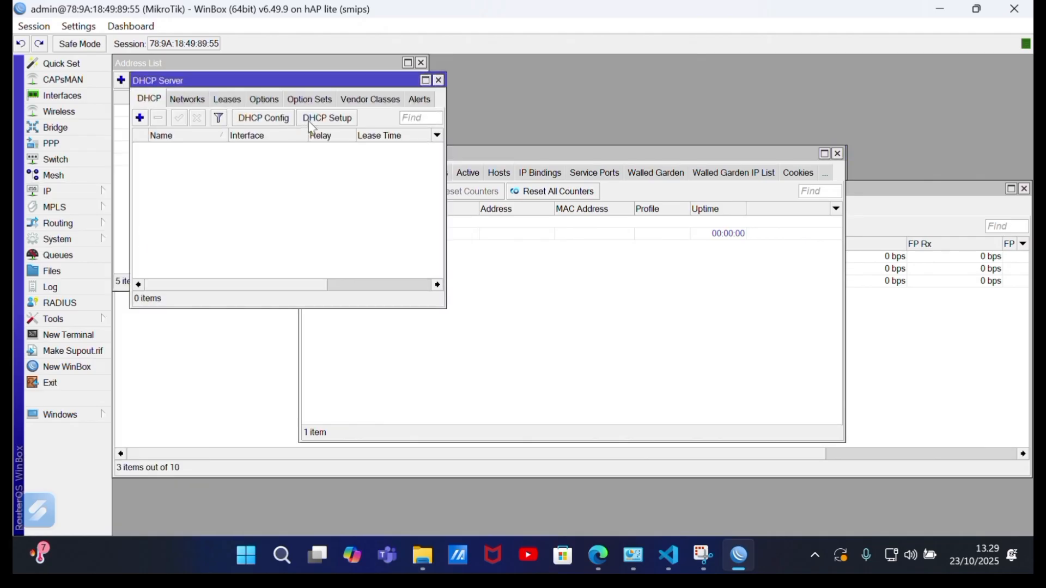
left_click(325, 119)
left_click(665, 292)
left_click(634, 338)
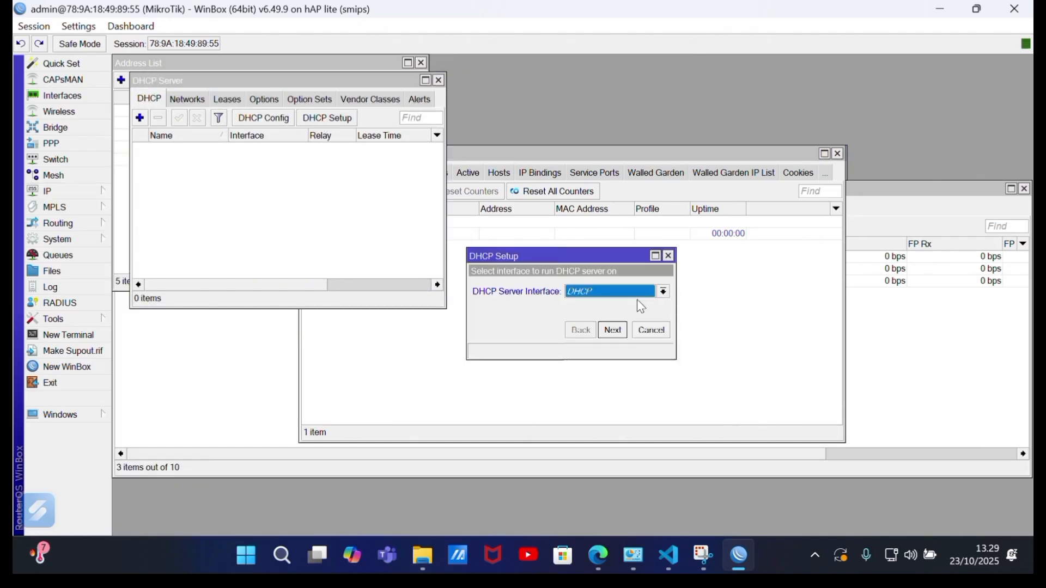
left_click(616, 333)
left_click(615, 331)
left_click(615, 331)
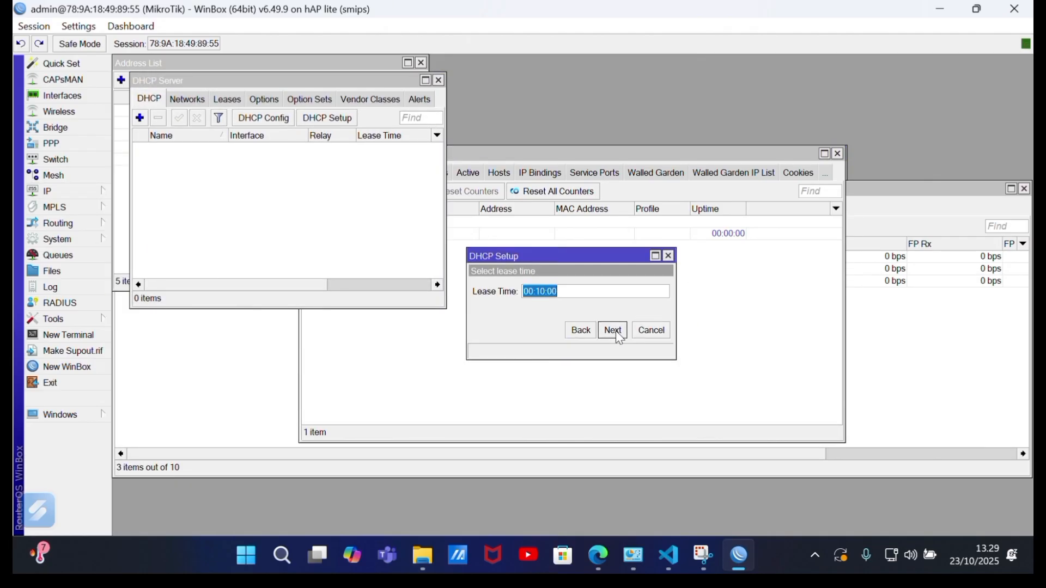
left_click(615, 331)
left_click(577, 289)
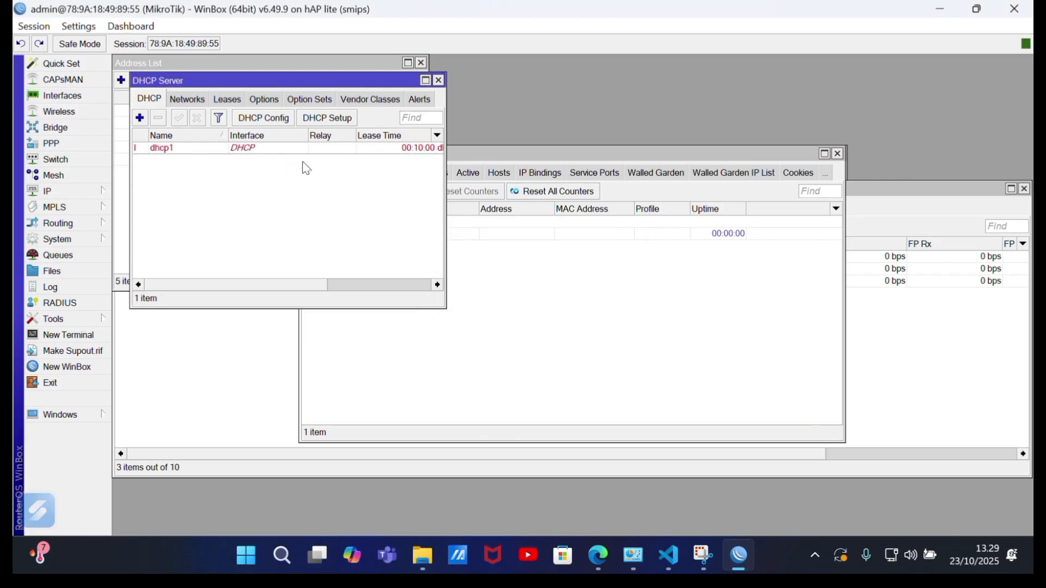
left_click(438, 82)
Step: Run Hotspot Setup on the HOSTPOT interface, enter a local DNS name, and accept the remaining defaults, including SMTP server 0.0.0.0 and local user admin
left_click(337, 174)
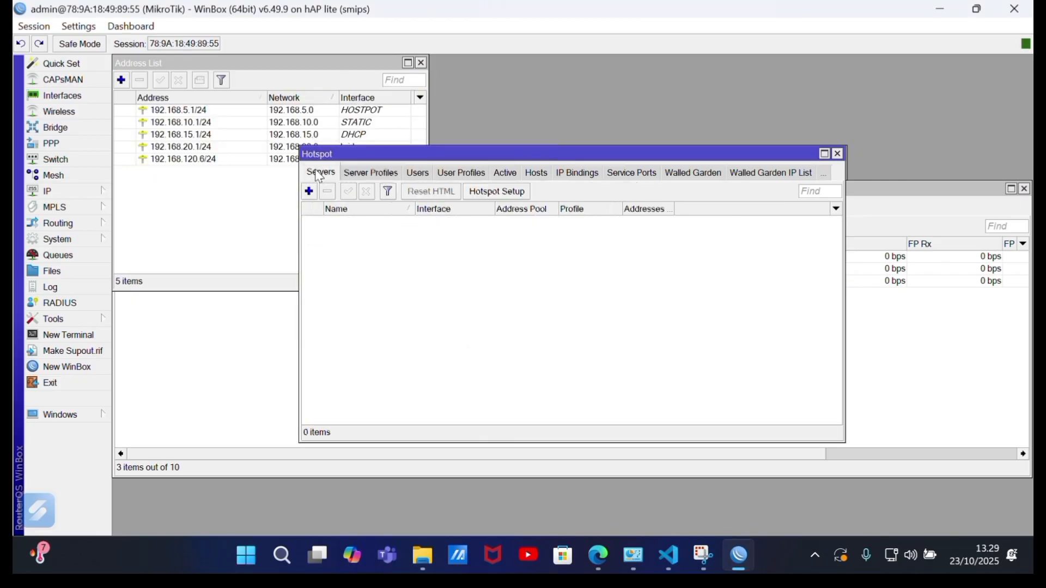
left_click(503, 194)
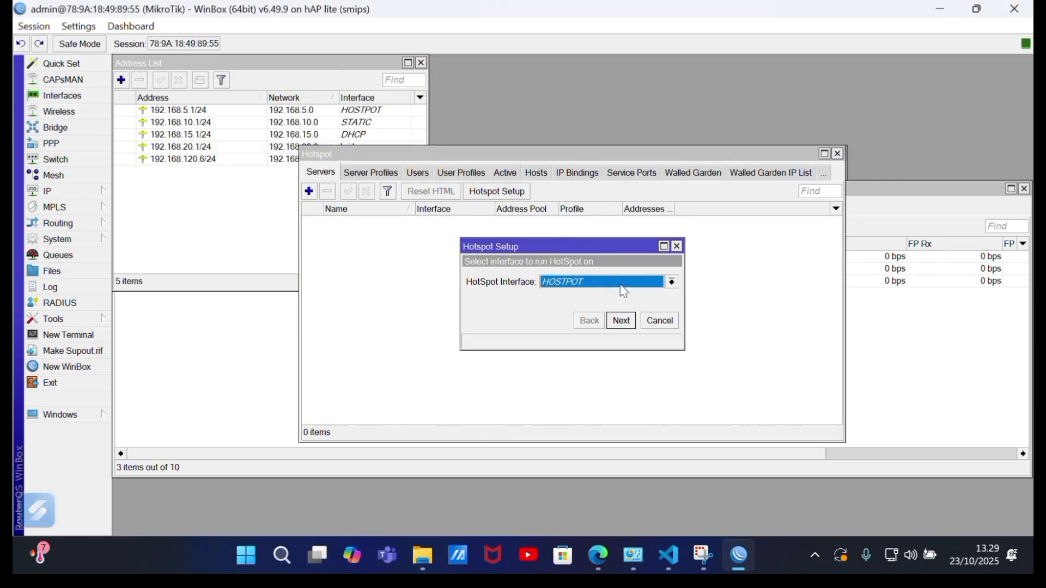
left_click(625, 326)
left_click(625, 326)
left_click(626, 325)
left_click(625, 325)
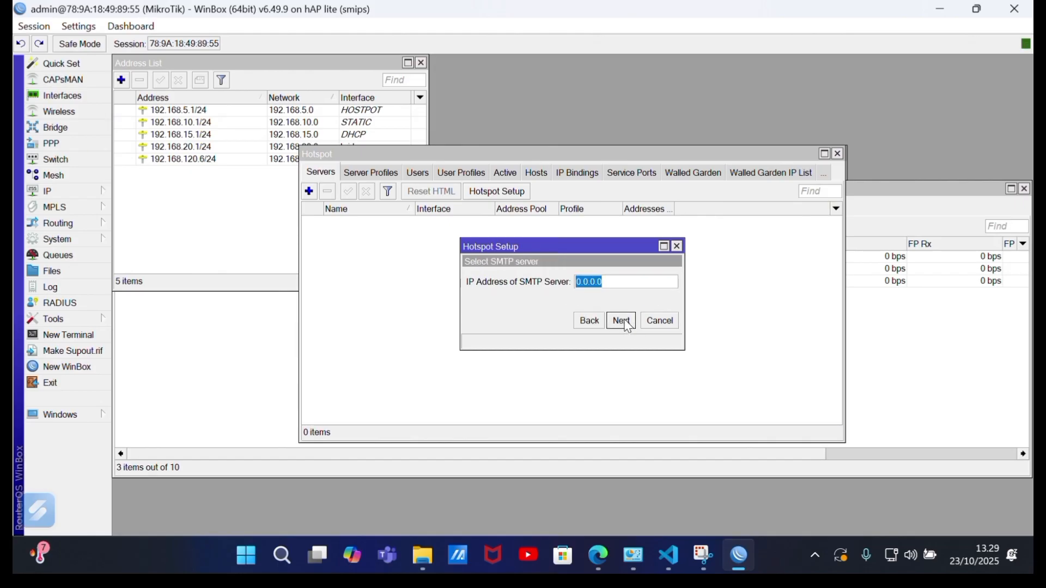
left_click(625, 326)
left_click(625, 326)
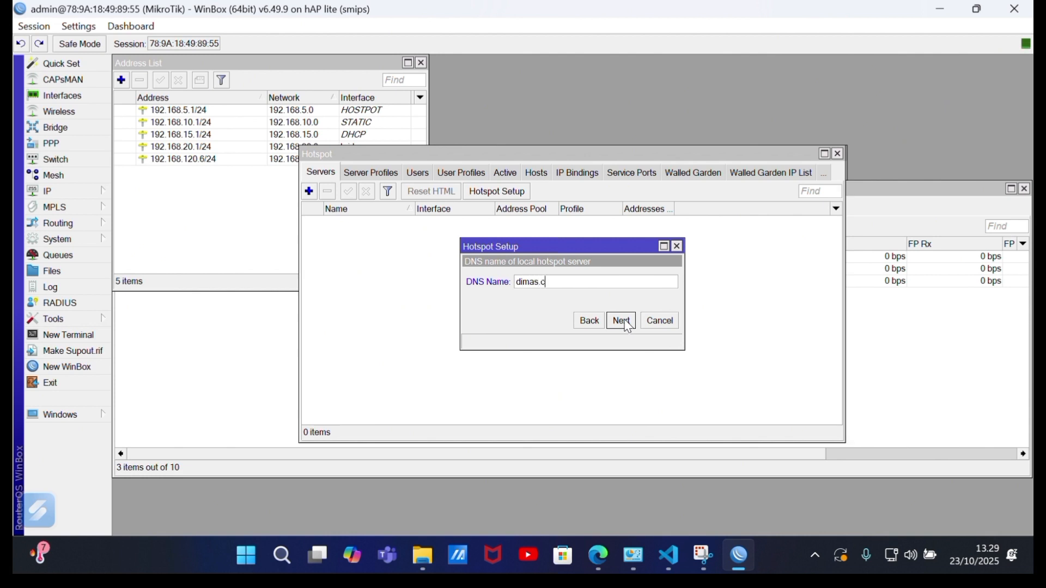
left_click(625, 325)
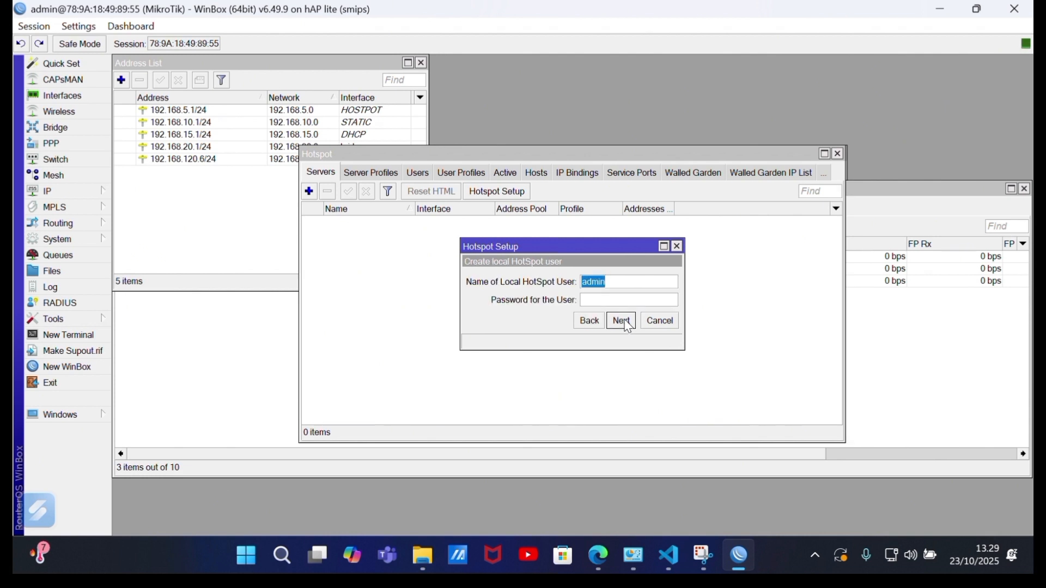
left_click(626, 326)
left_click(579, 290)
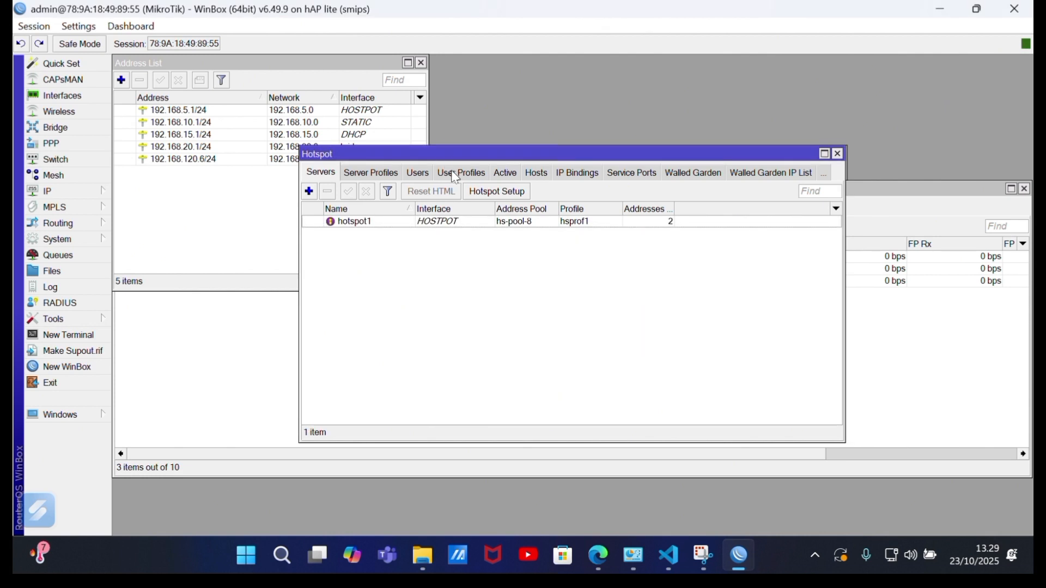
Step: Add a hotspot user on server hotspot1 with the first member's name, a user password and the kelompok1 profile, and apply it
left_click(412, 175)
left_click(309, 192)
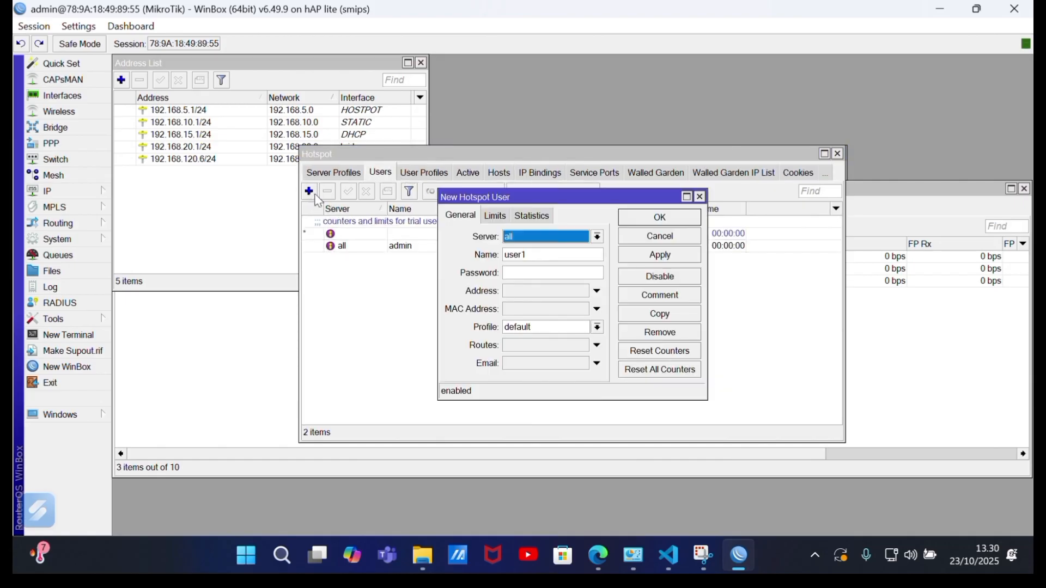
left_click(598, 238)
left_click(593, 266)
left_click(598, 238)
left_click(601, 271)
left_click(592, 256)
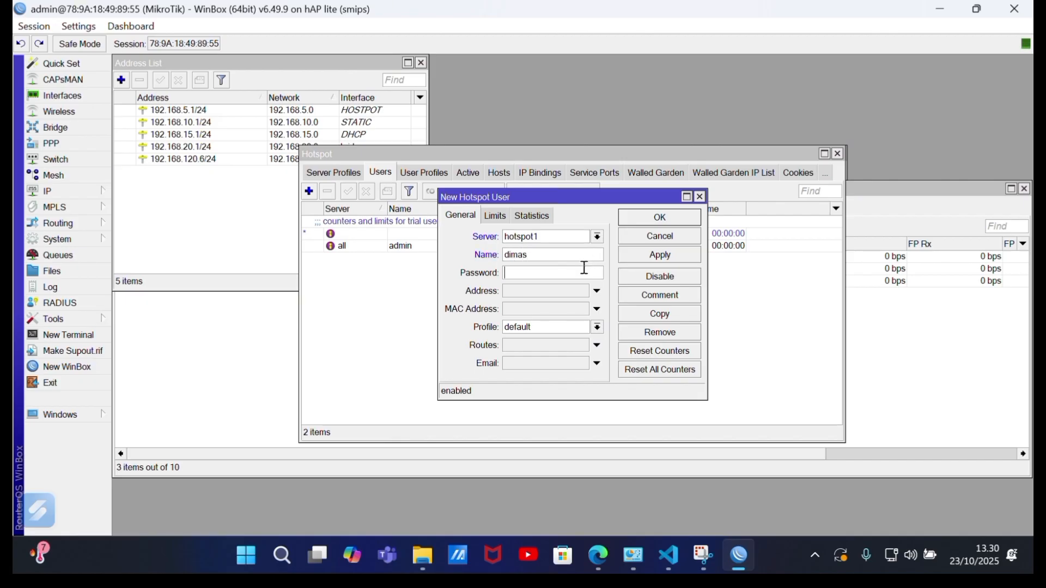
left_click(598, 328)
left_click(597, 355)
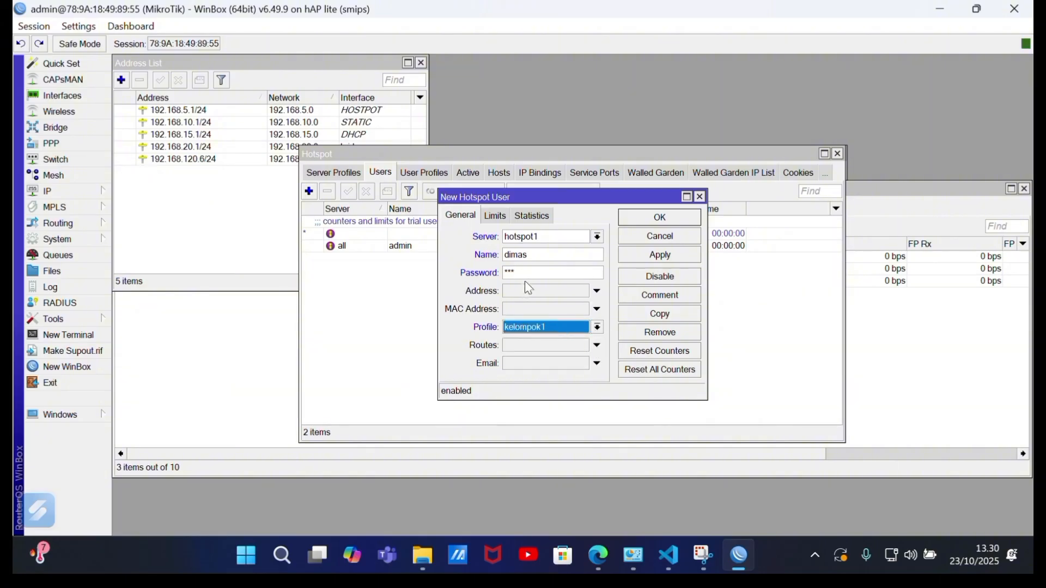
left_click(685, 254)
Step: Copy the hotspot user twice to add two more kelompok1 members on hotspot1, entering each member's name and applying both
left_click(661, 315)
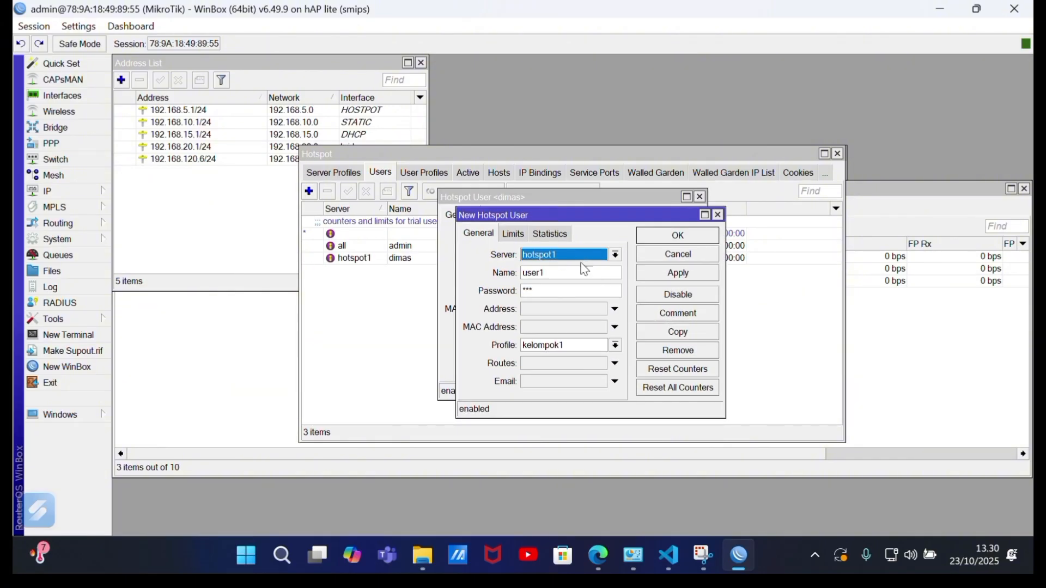
left_click(579, 274)
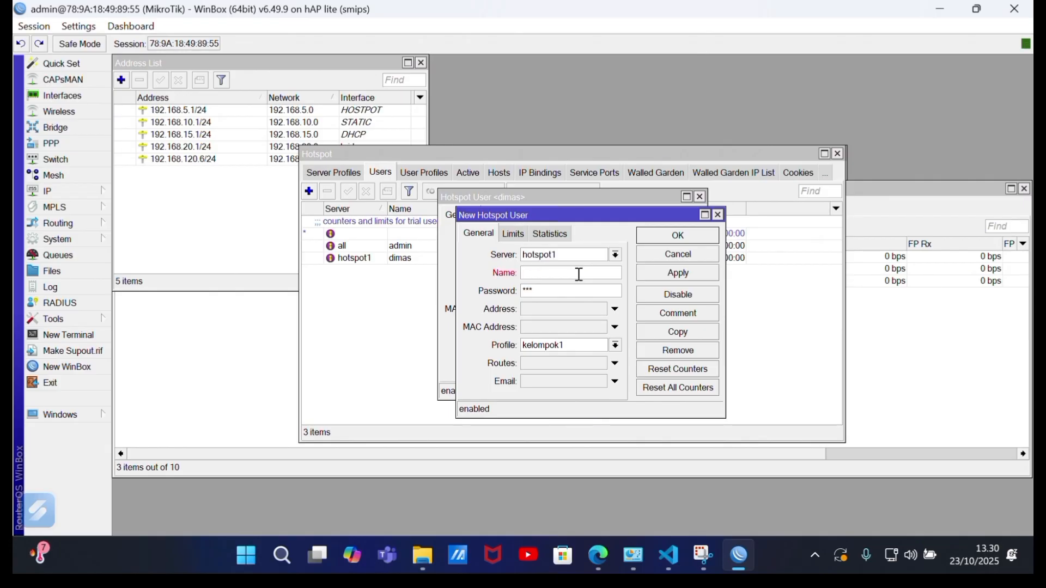
type("zulaika")
left_click(656, 274)
left_click(672, 335)
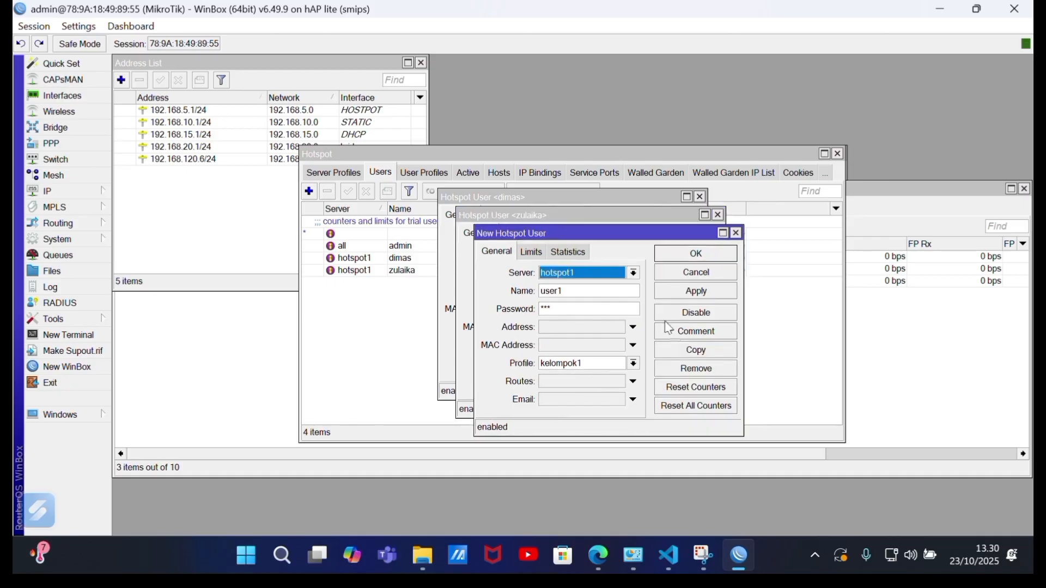
left_click(598, 291)
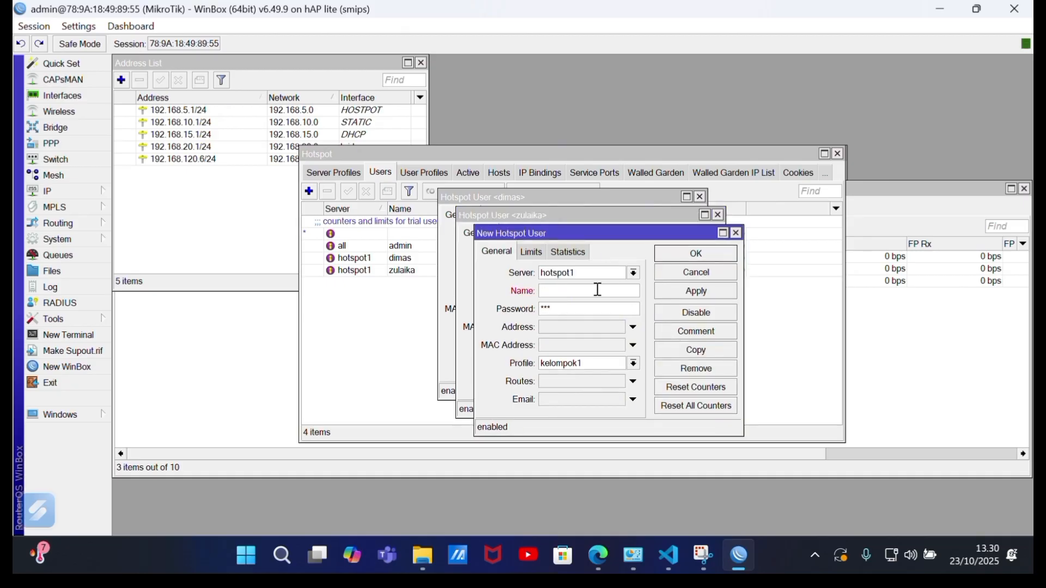
type("soni")
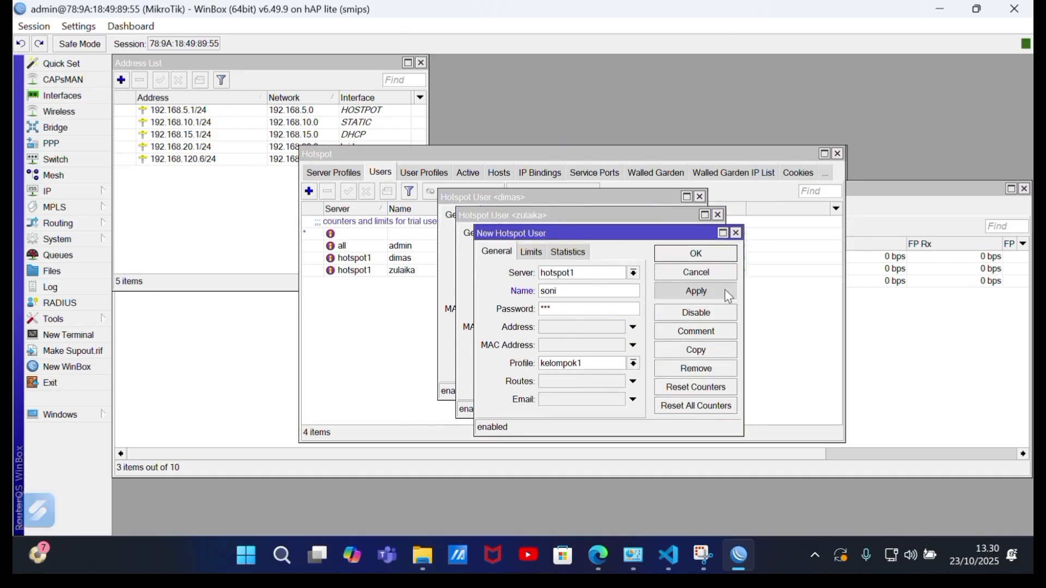
left_click(702, 291)
Step: Copy the last kelompok1 user as a new member with the kelompok2 profile, apply it, and replace its name with another member's
left_click(675, 343)
left_click(623, 310)
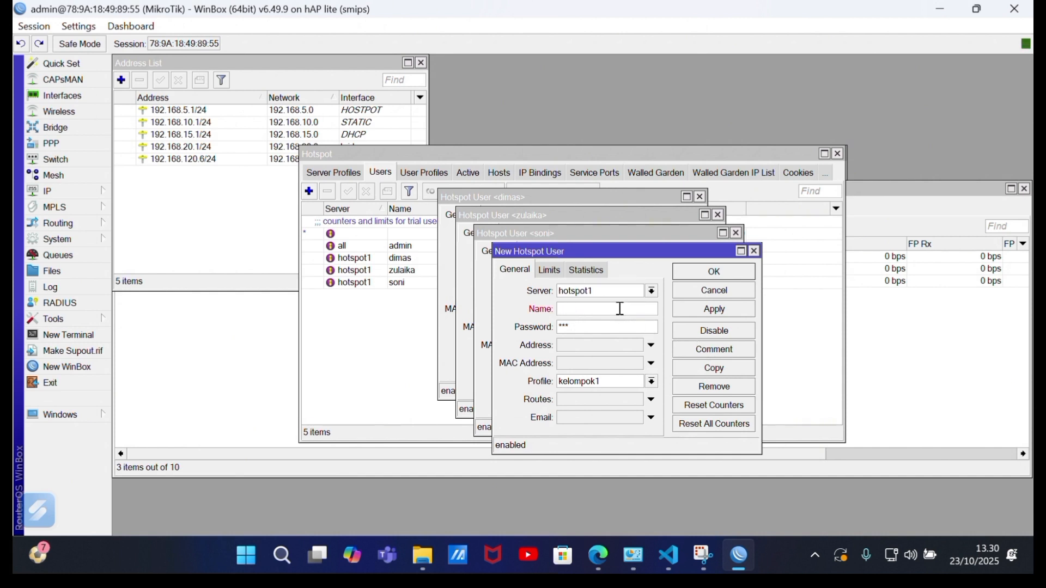
left_click(652, 382)
left_click(646, 416)
left_click(685, 309)
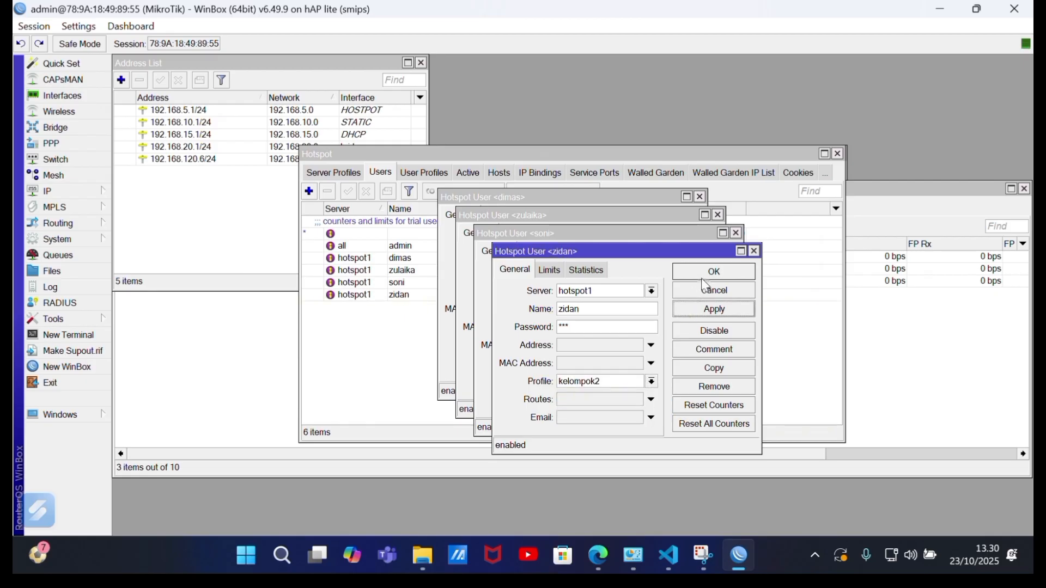
left_click(600, 309)
type("fata")
left_click(715, 310)
Step: Copy the kelompok2 user under a second member's name, apply it, and close all the hotspot user dialogs
left_click(715, 369)
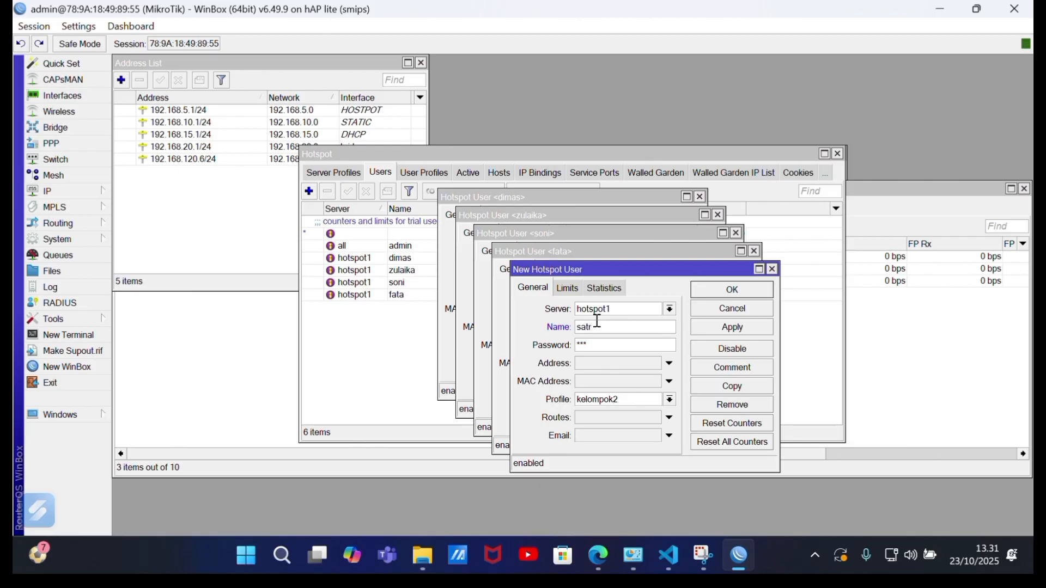
left_click(730, 327)
left_click(731, 306)
left_click(727, 273)
left_click(719, 269)
left_click(717, 259)
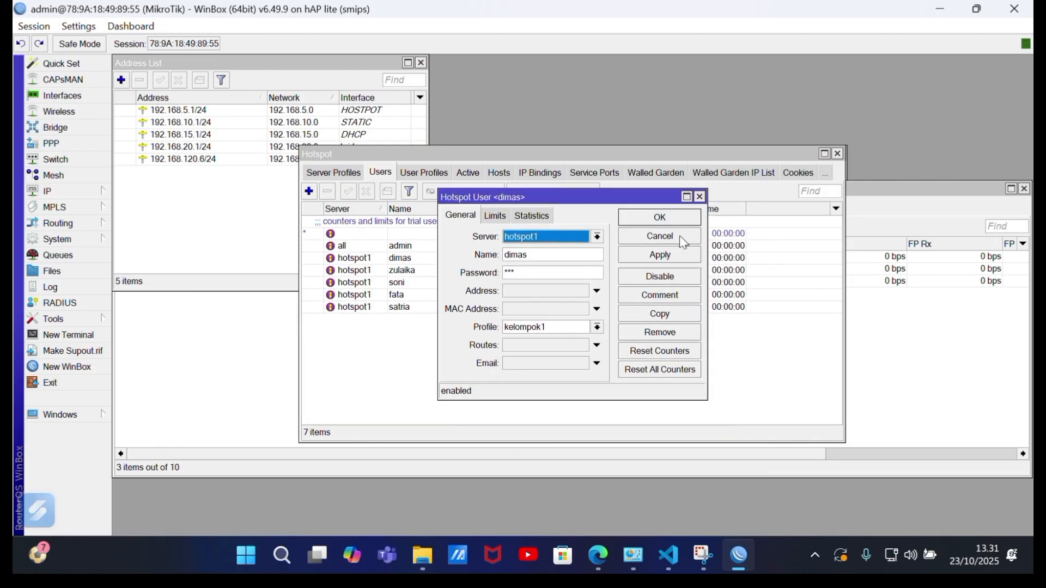
left_click(661, 236)
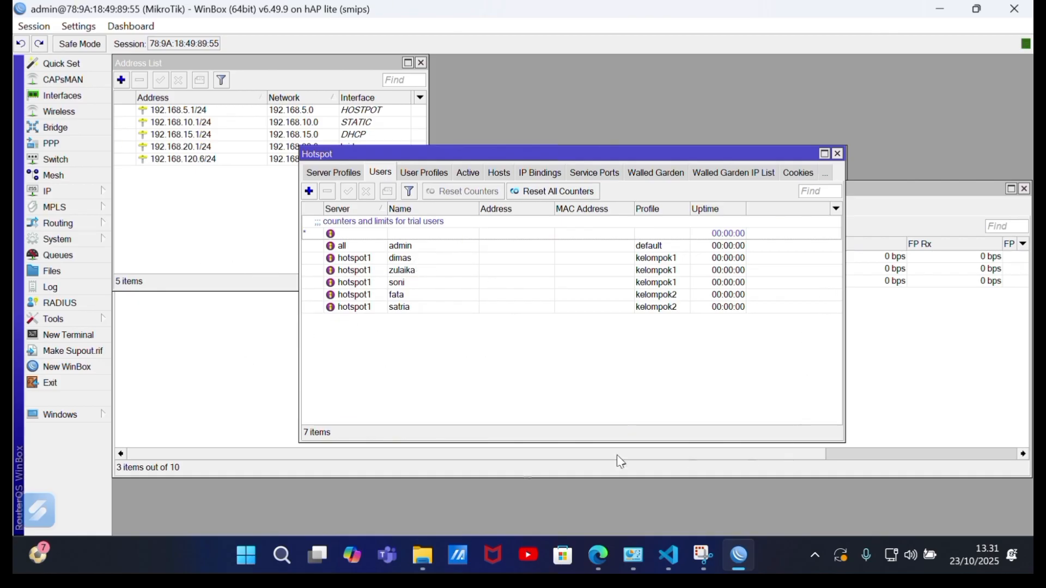
left_click(441, 28)
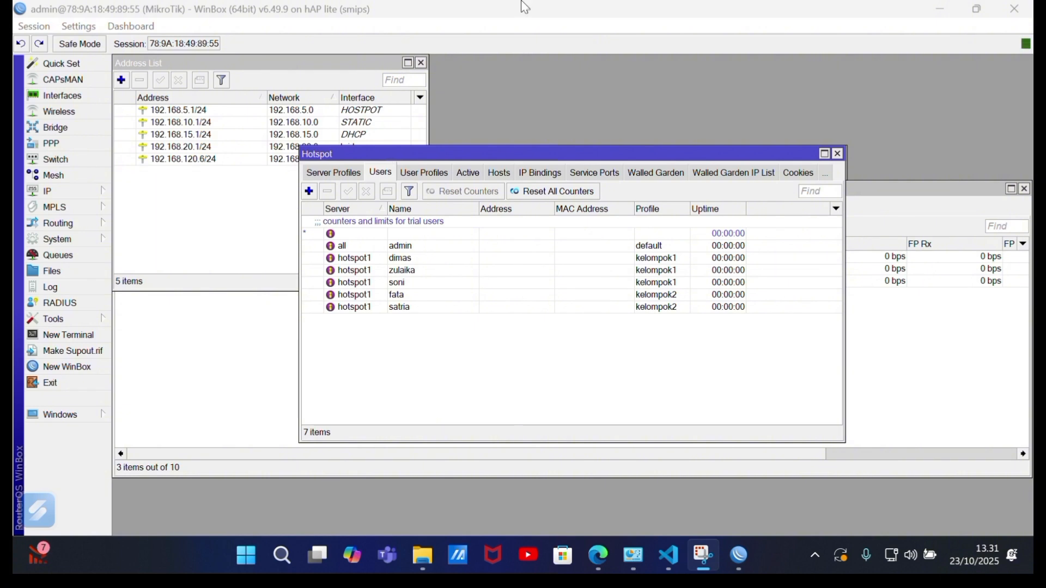
Step: Delete the hotspot directory from the router's file list
left_click(52, 271)
left_click(627, 252)
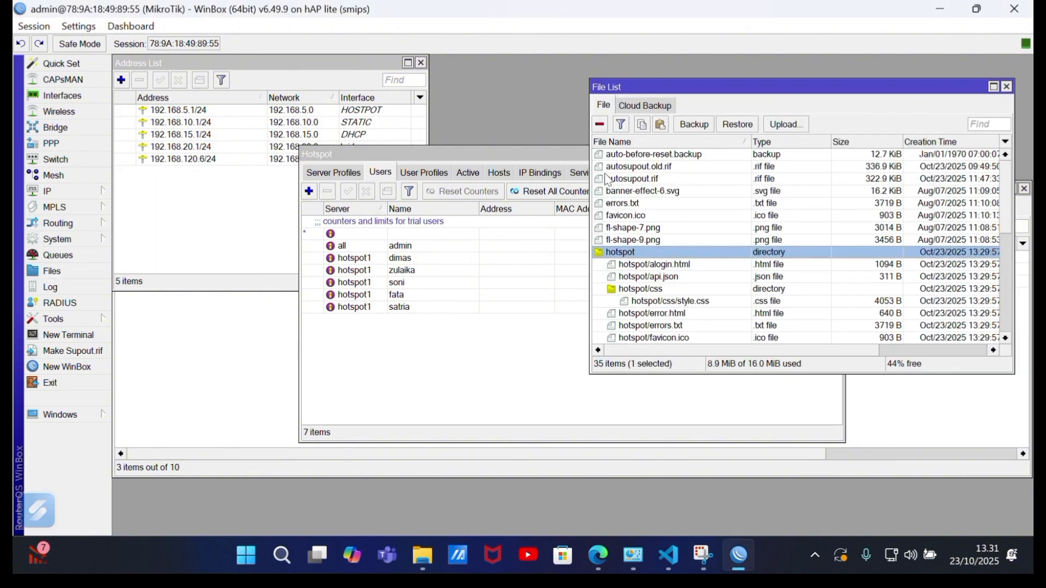
left_click(599, 126)
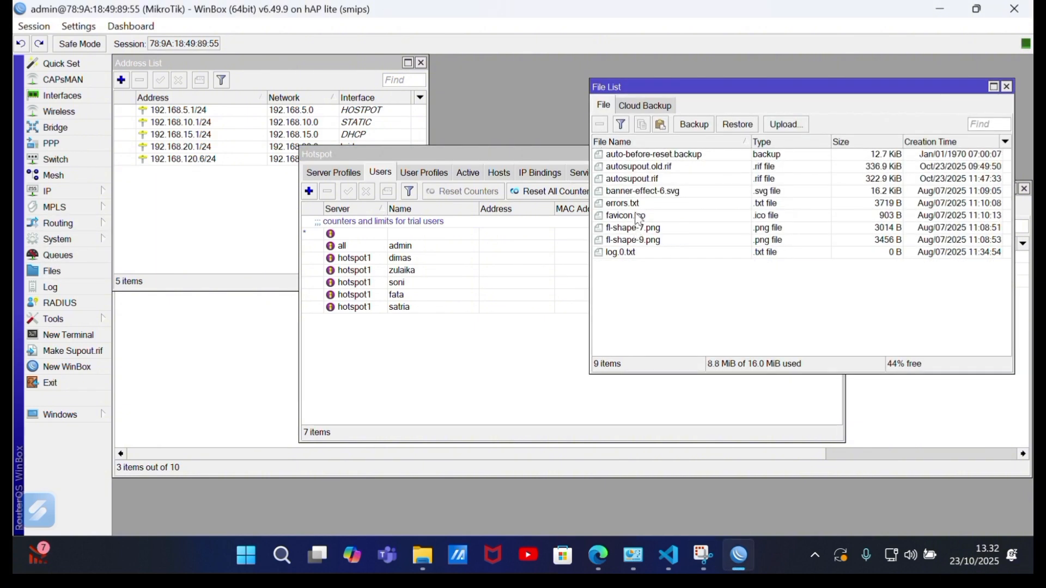
Step: Upload the loginpagedimas folder from the computer's Dokumen folder to the router's file list, and select the uploaded directory
mouse_move(427, 554)
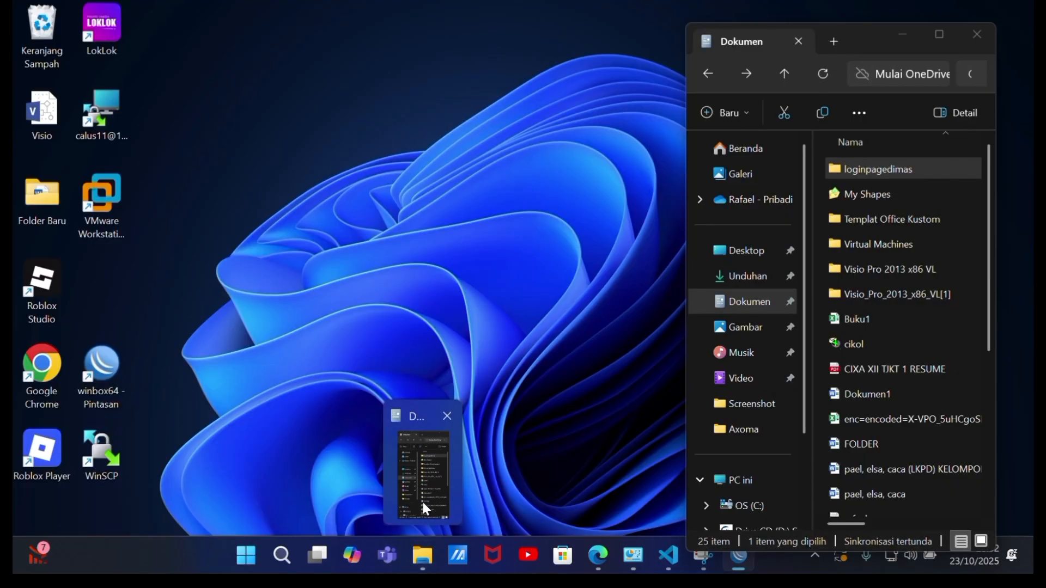
left_click(427, 495)
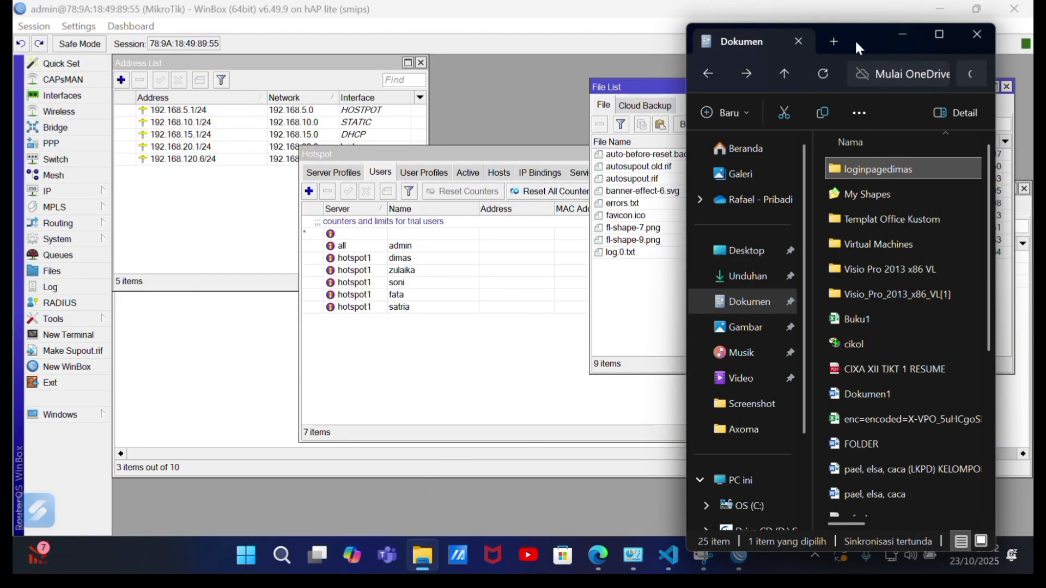
left_click_drag(856, 43, 436, 42)
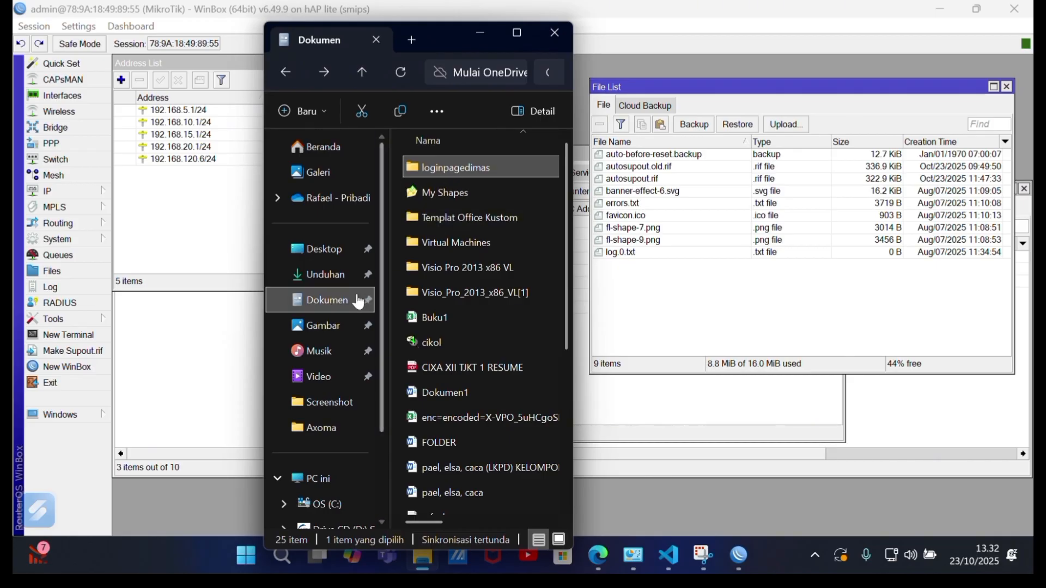
left_click_drag(450, 166, 700, 265)
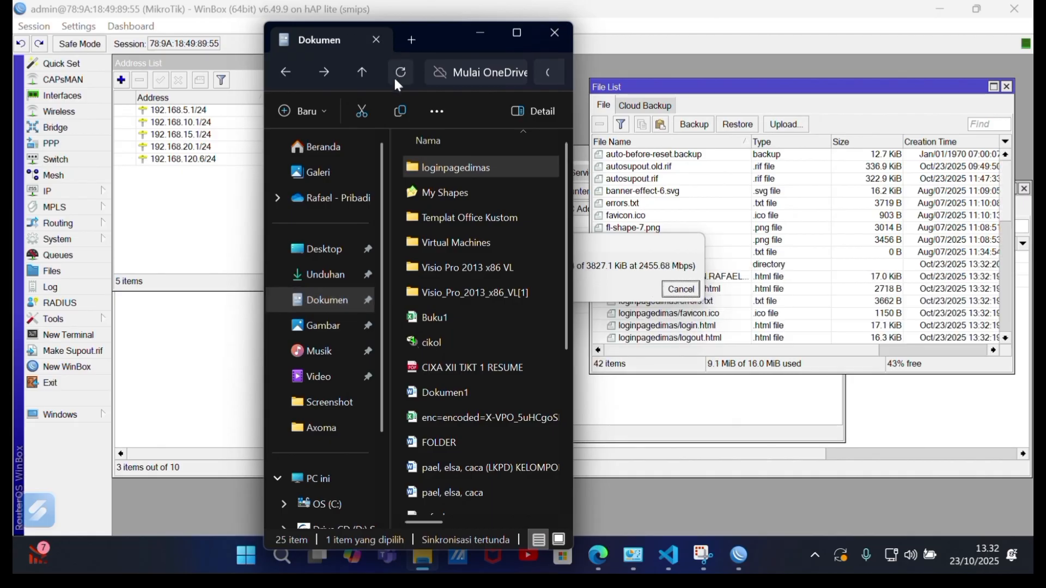
left_click(605, 498)
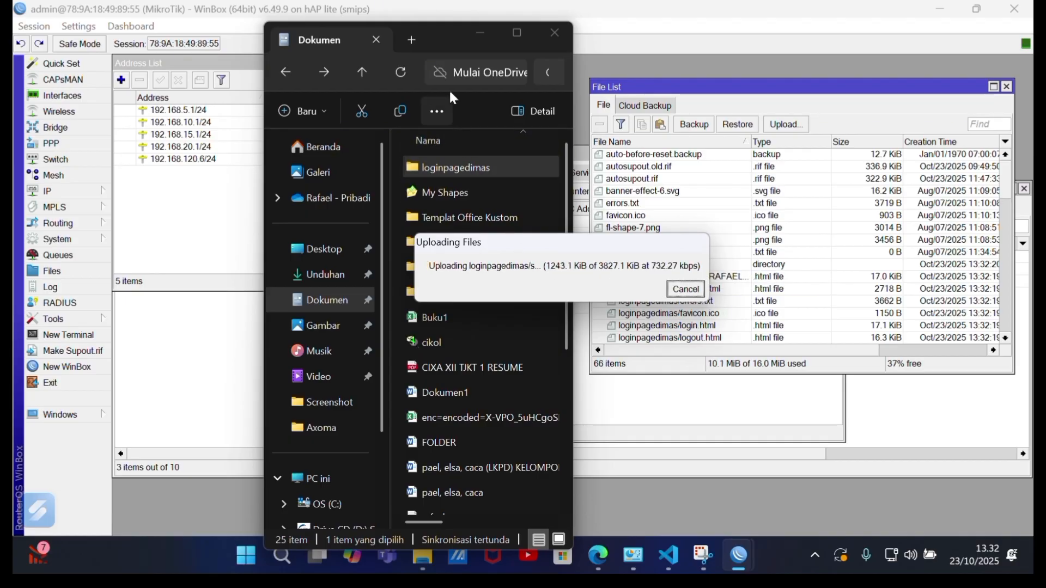
left_click(439, 28)
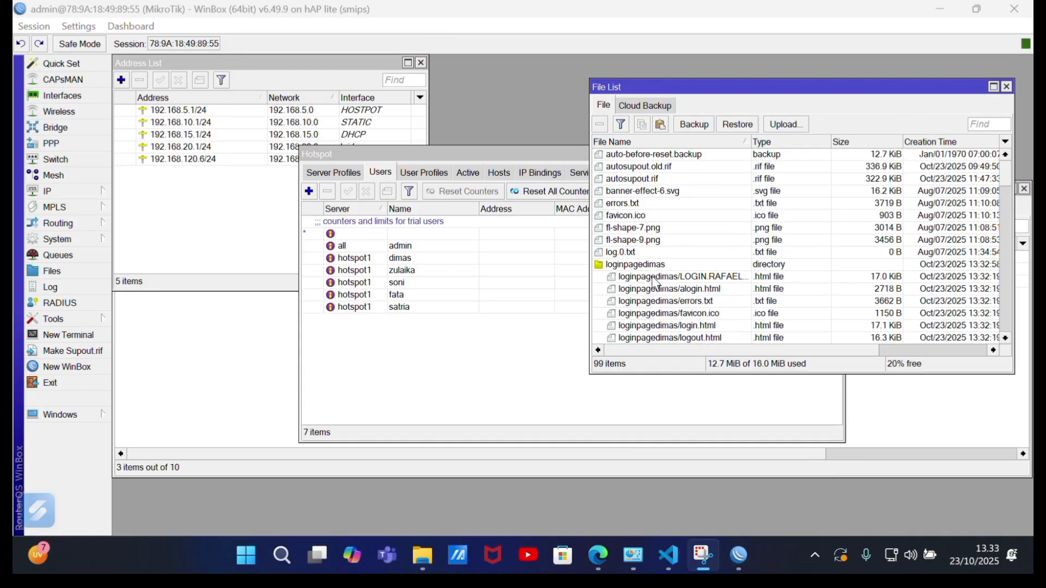
left_click(644, 269)
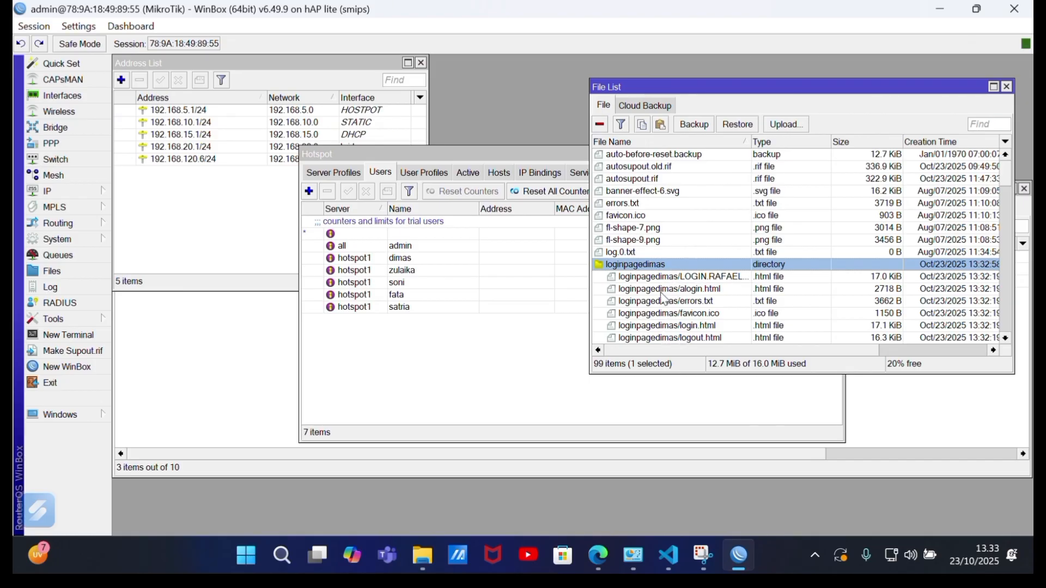